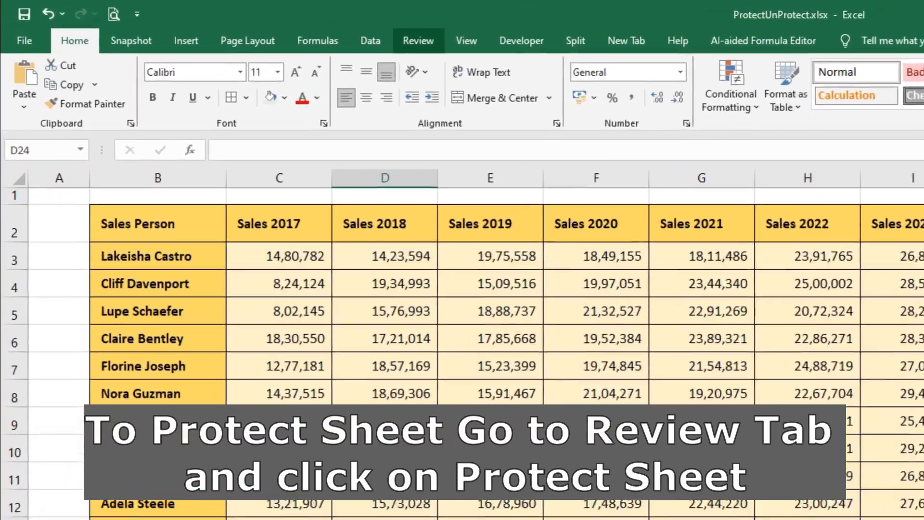
# - Protect Sheet1 without a password, allowing only selection of locked and unlocked cells
pyautogui.click(242, 23)
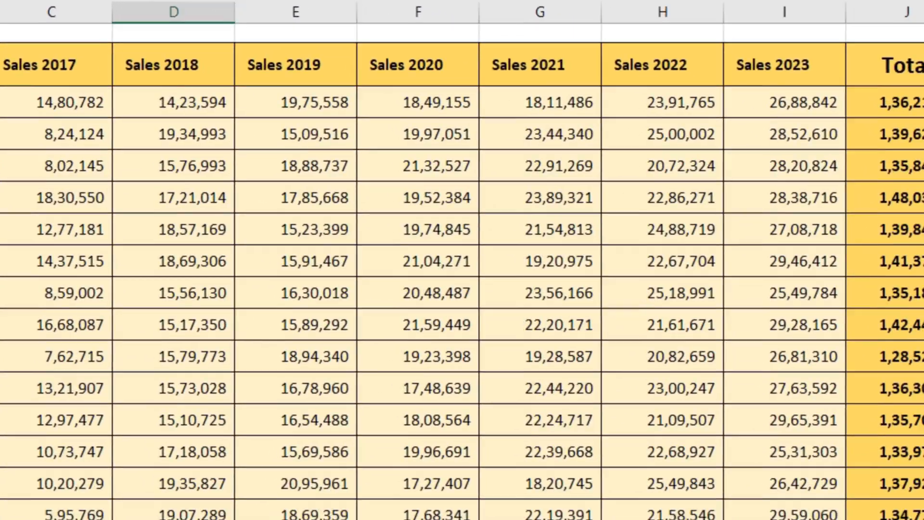
pyautogui.click(759, 96)
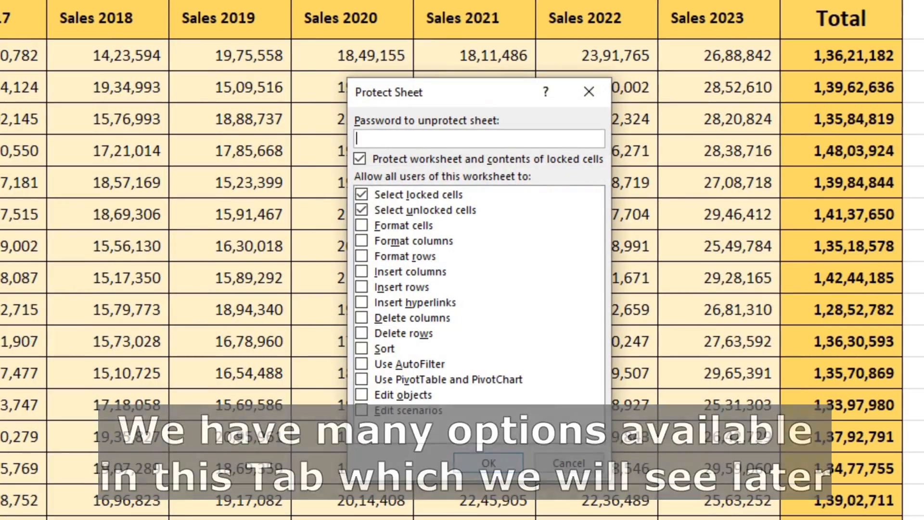
pyautogui.click(489, 462)
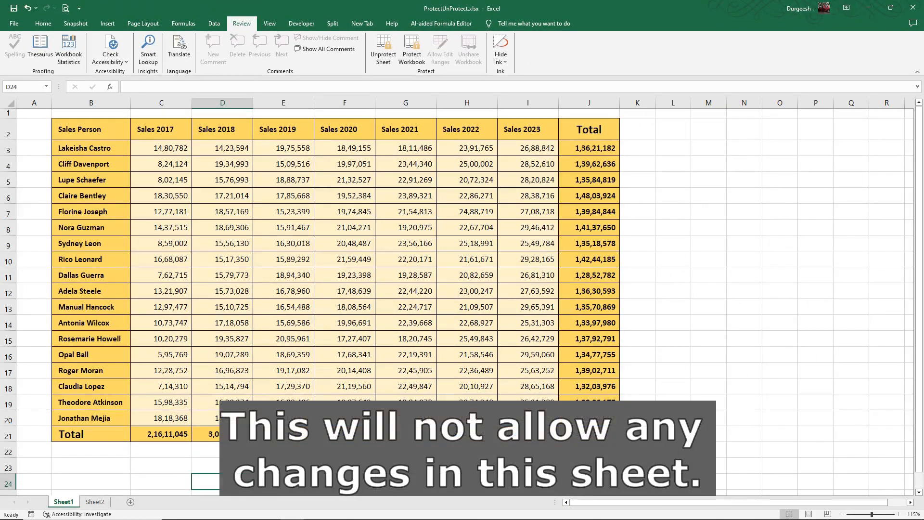
# - Test the protection by trying to edit cell D6 and to clear the Sales 2023 header
pyautogui.click(222, 196)
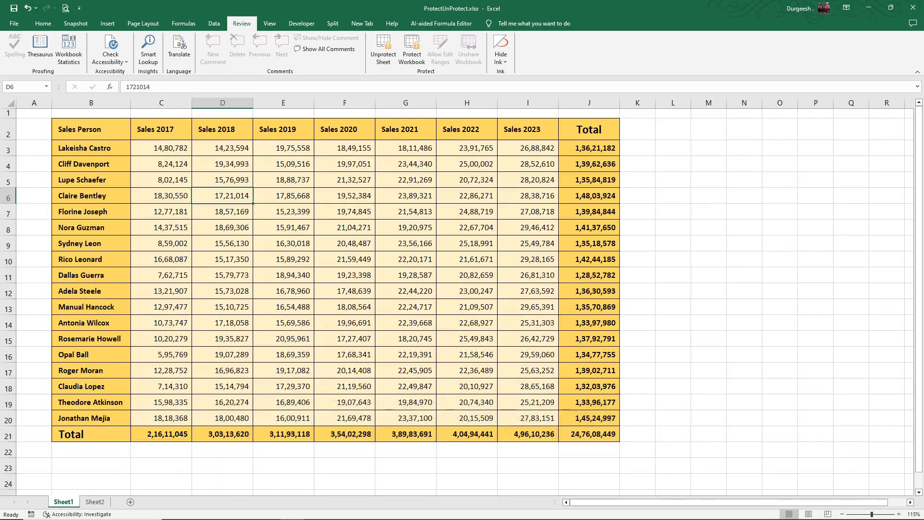
pyautogui.doubleClick(223, 195)
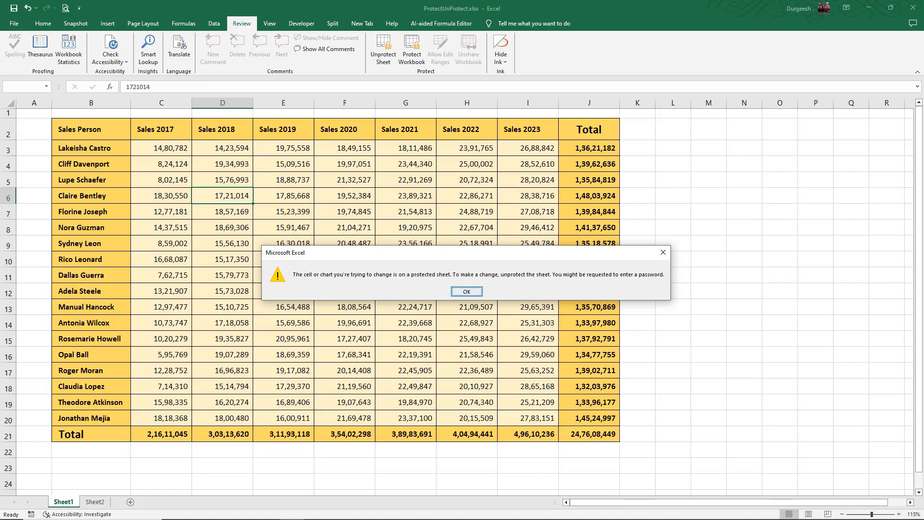
pyautogui.click(467, 291)
pyautogui.click(528, 129)
pyautogui.press('Delete')
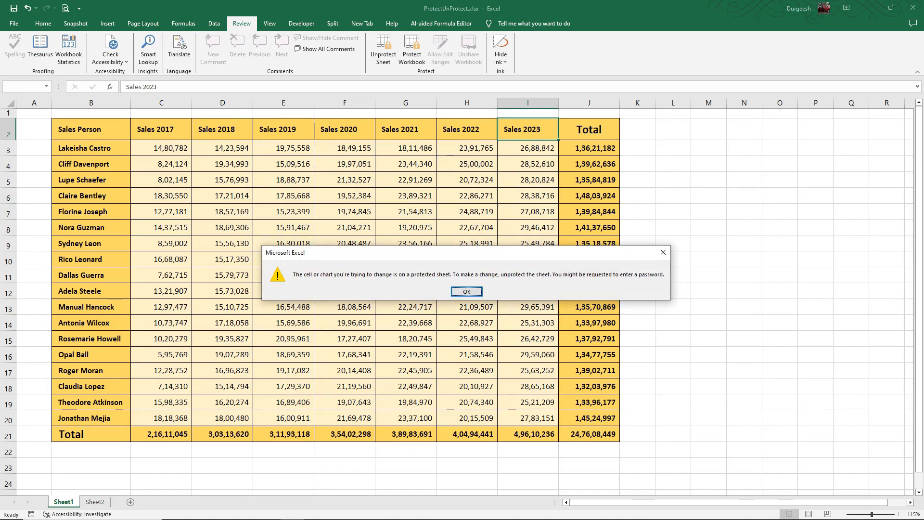
pyautogui.press('Return')
# - Try to clear the row total in J6 and the sales person entry in B11
pyautogui.click(589, 196)
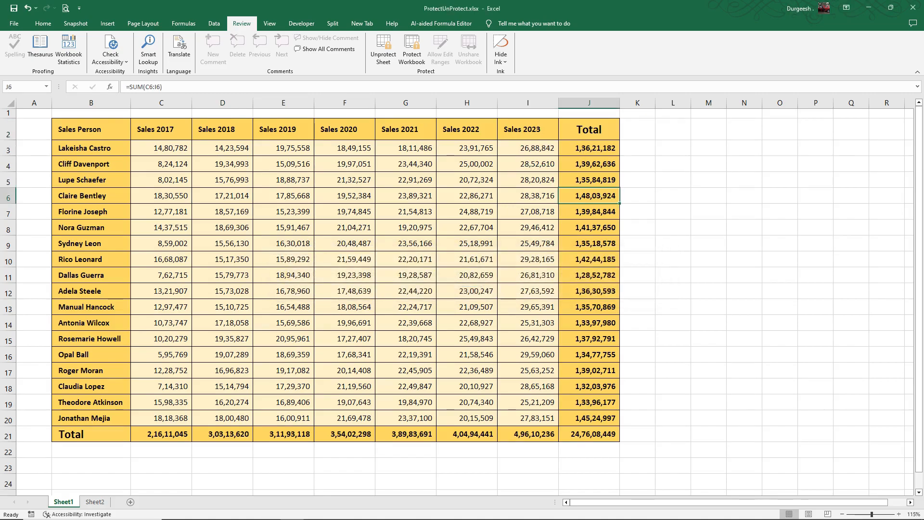
pyautogui.press('Delete')
pyautogui.press('Return')
pyautogui.click(91, 291)
pyautogui.click(91, 275)
pyautogui.press('Delete')
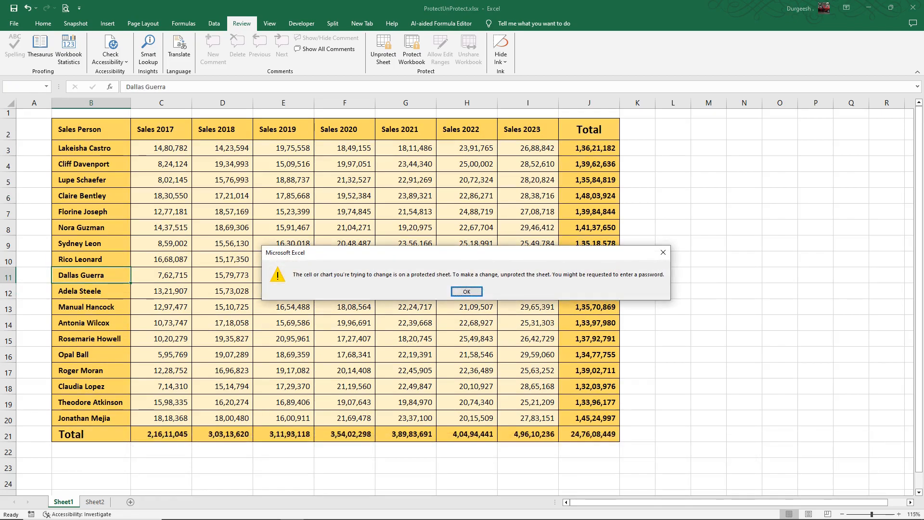
pyautogui.press('Return')
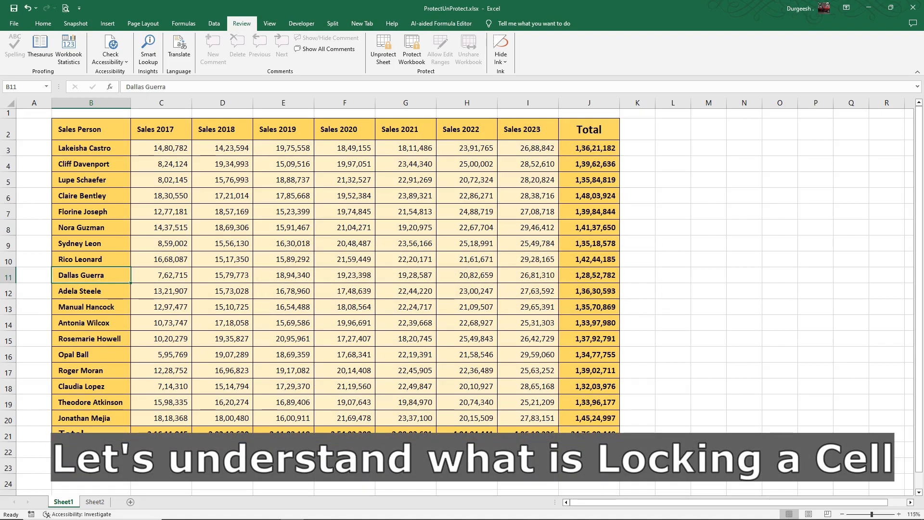
# - Unprotect the sheet and check the Locked setting in Format Cells for the entire sheet
pyautogui.click(344, 195)
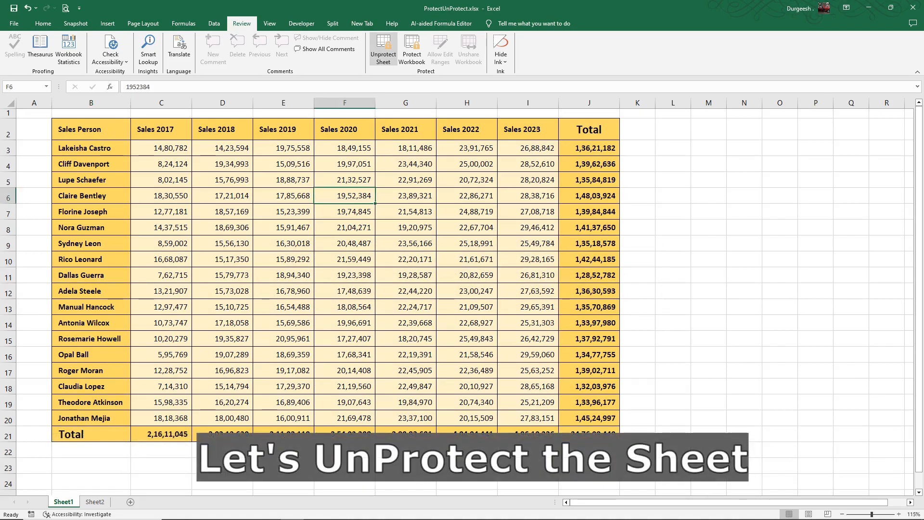
pyautogui.click(384, 48)
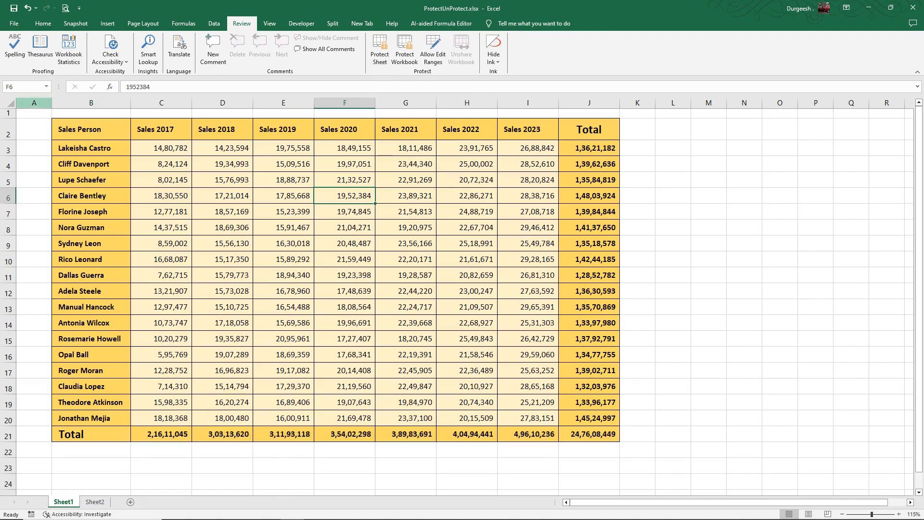
pyautogui.click(11, 104)
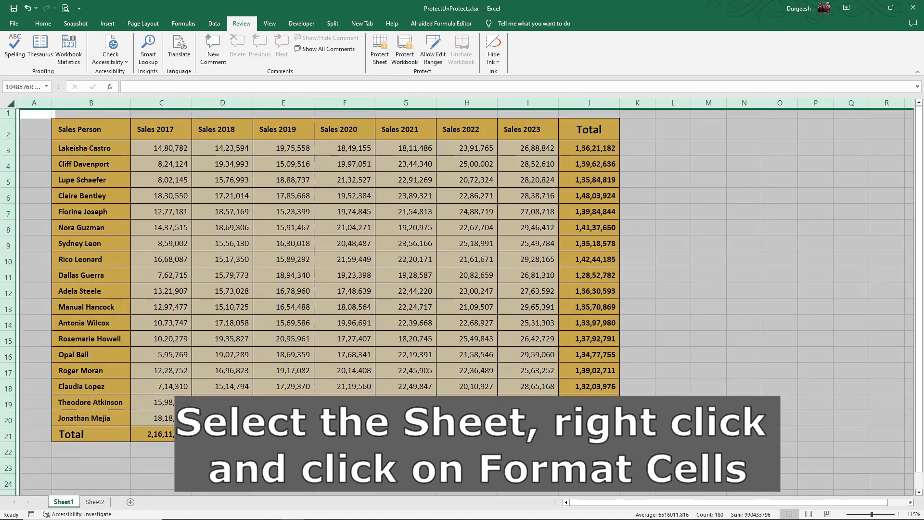
pyautogui.rightClick(160, 179)
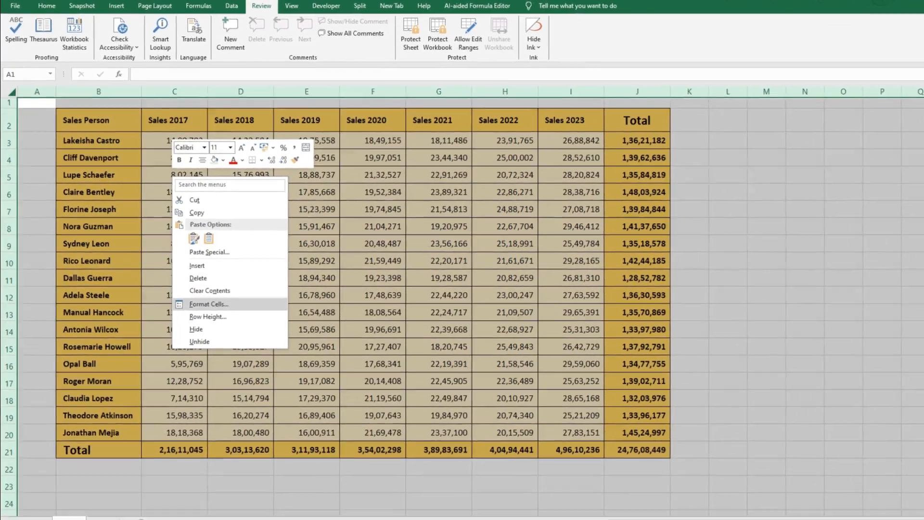
pyautogui.click(193, 299)
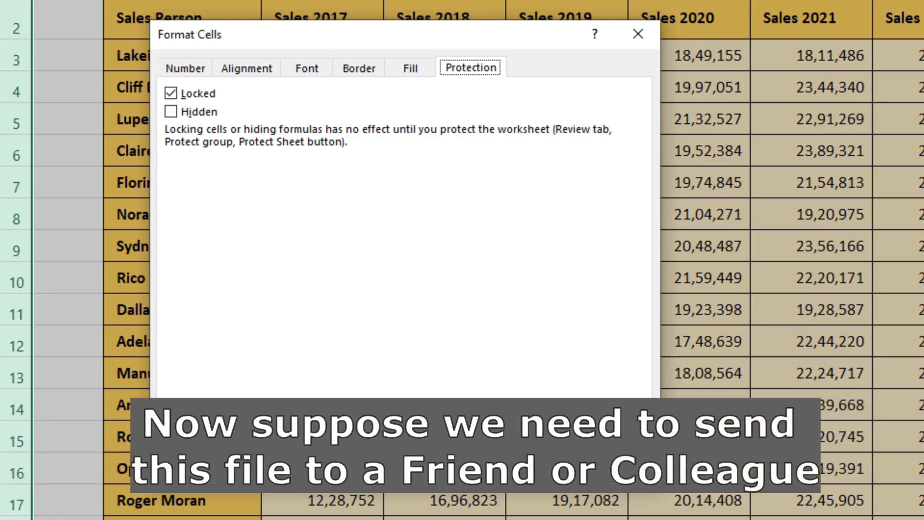
pyautogui.click(614, 470)
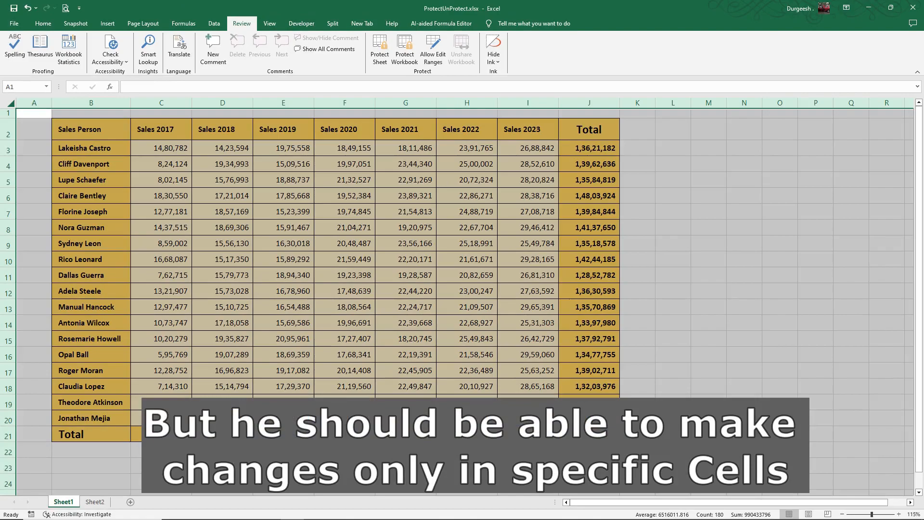
# - Unlock the yearly sales figures in C3:I20 by disabling the Locked option in their cell format
pyautogui.click(222, 227)
pyautogui.hotkey('shift', 'F8')
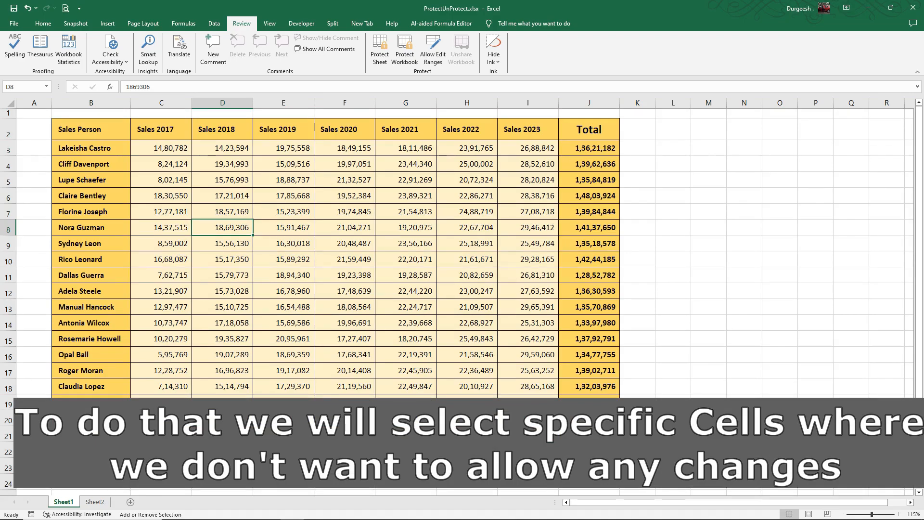
pyautogui.moveTo(161, 148); pyautogui.dragTo(527, 418)
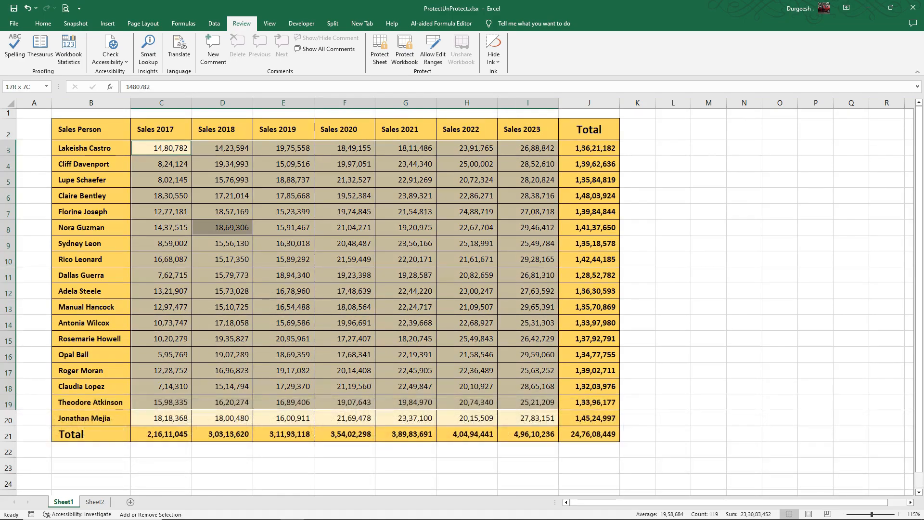
pyautogui.rightClick(308, 197)
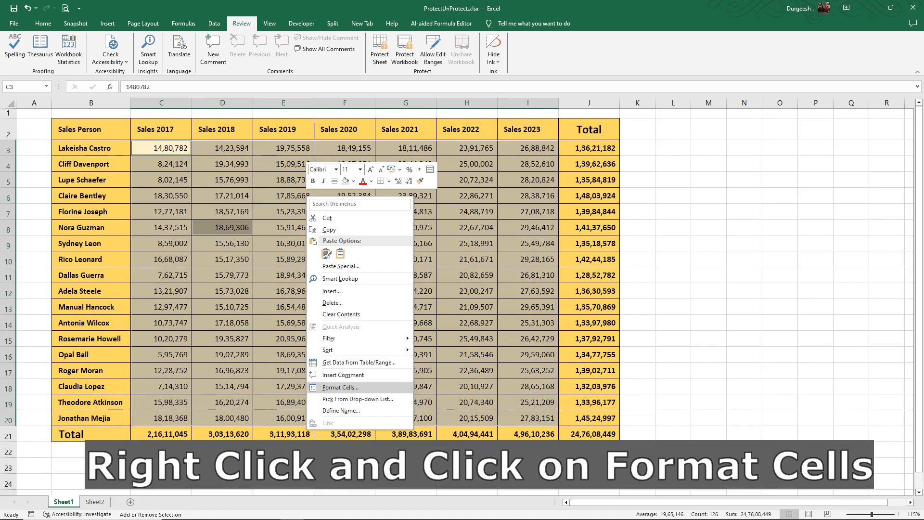
pyautogui.click(340, 387)
pyautogui.moveTo(308, 269); pyautogui.dragTo(291, 135)
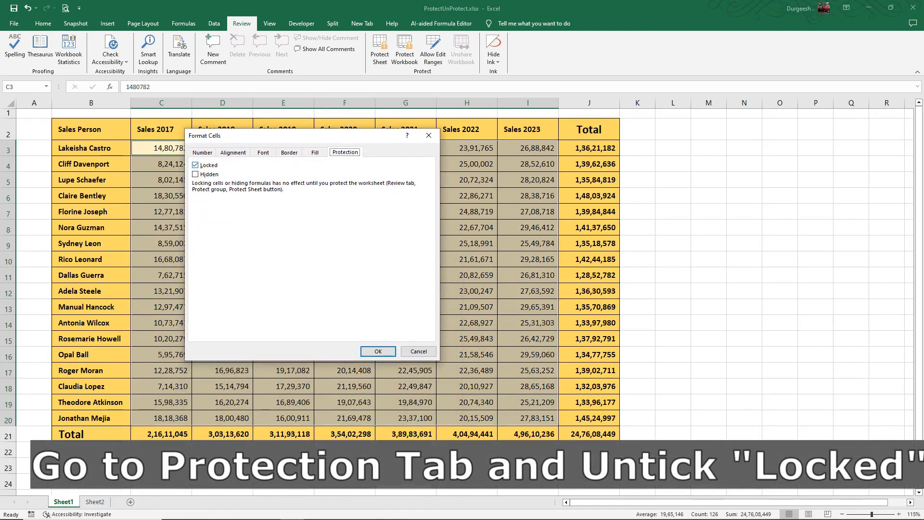
pyautogui.click(195, 165)
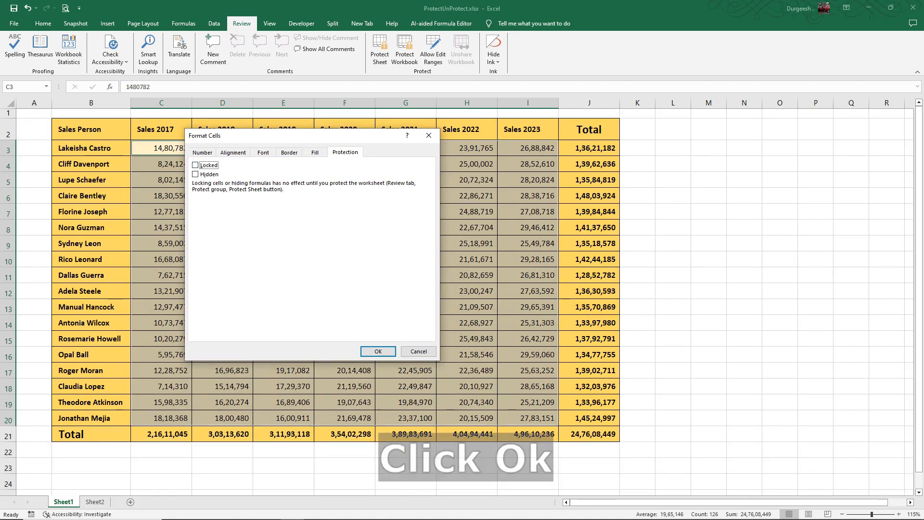
pyautogui.click(378, 351)
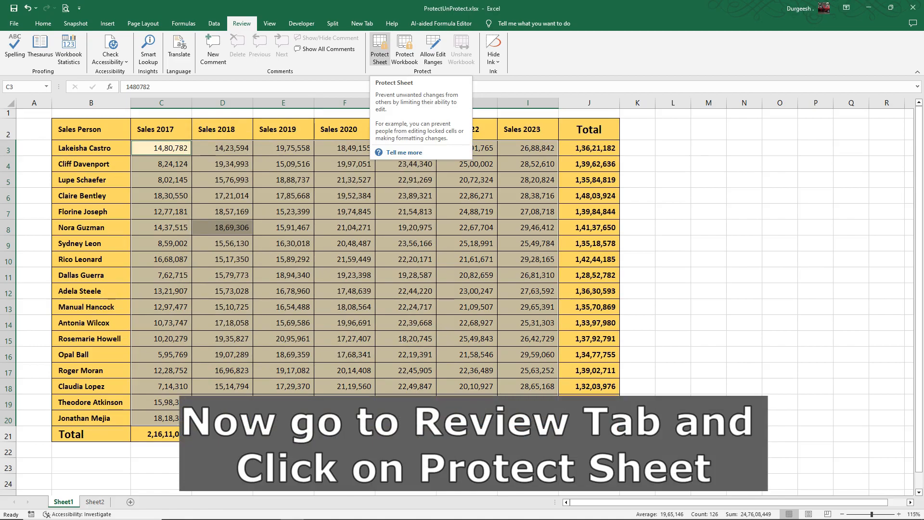
# - Protect the sheet again with the default permissions and no password
pyautogui.click(380, 48)
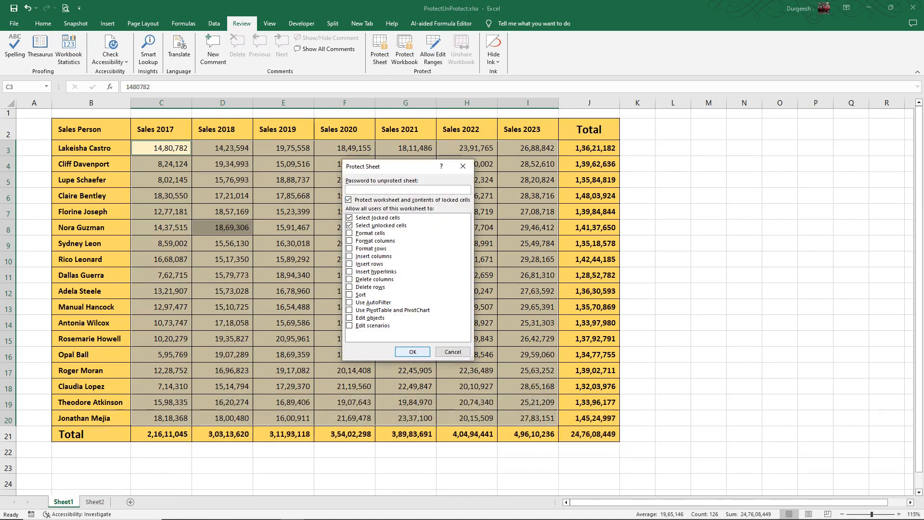
pyautogui.press('Return')
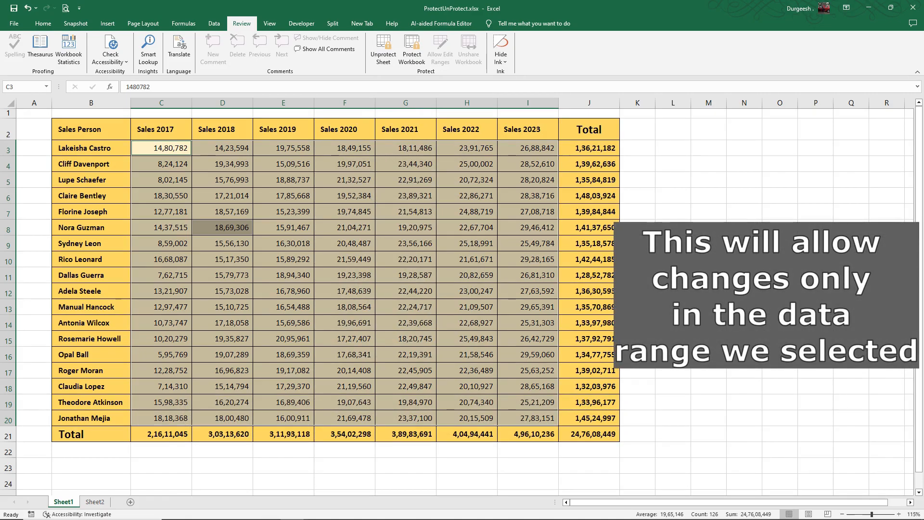
# - Test editing the unlocked cells by entering 21454 in H10, 111111 in G6 and 22222222 in E10
pyautogui.click(467, 259)
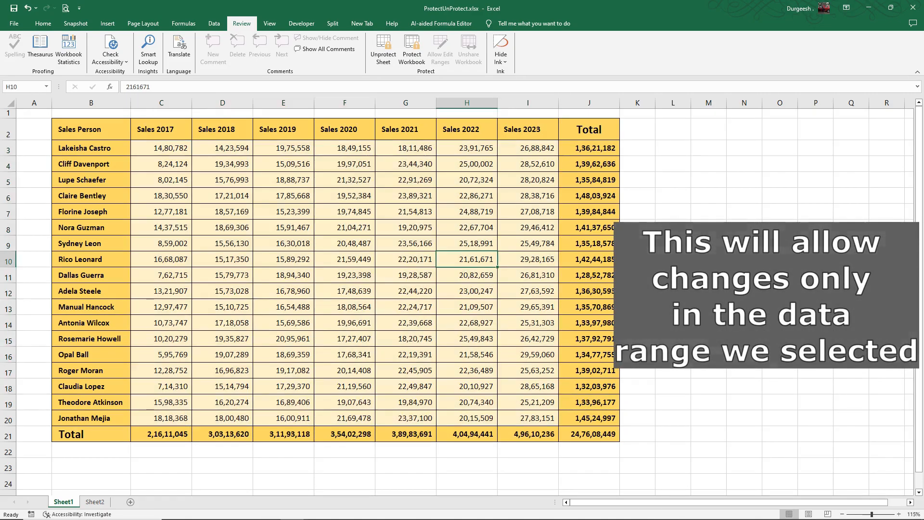
pyautogui.write('21454')
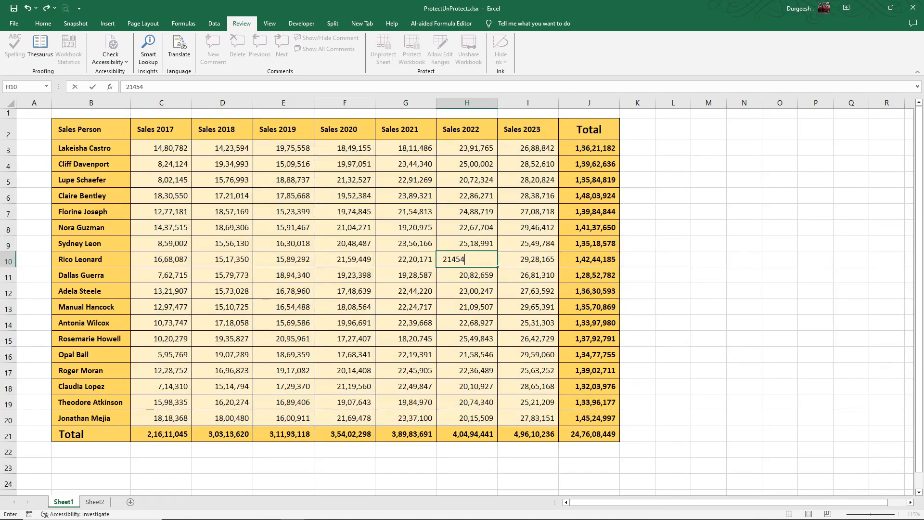
pyautogui.press('Return')
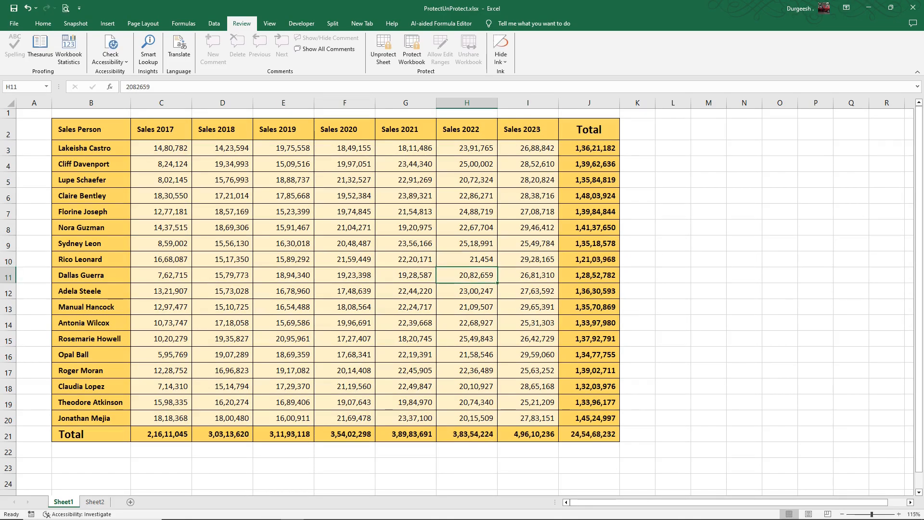
pyautogui.click(406, 196)
pyautogui.write('1,11,111')
pyautogui.press('Return')
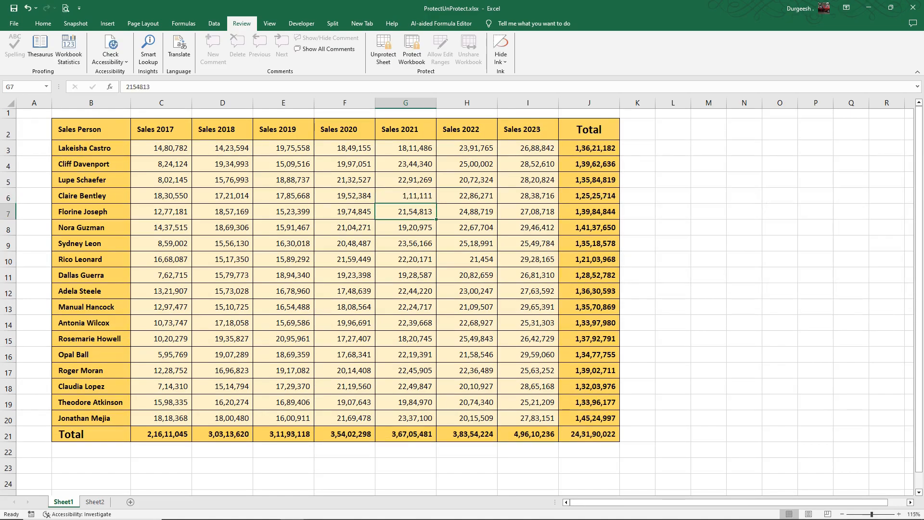
pyautogui.click(284, 259)
pyautogui.write('22222222')
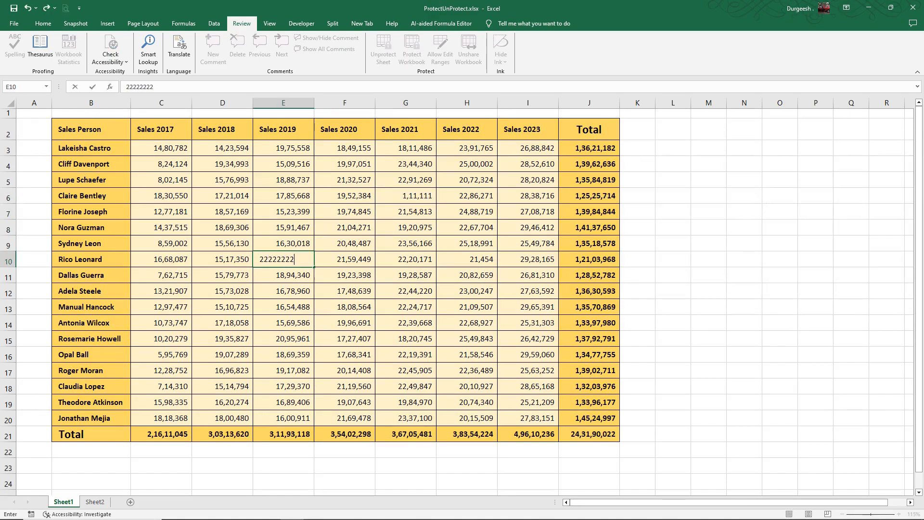
pyautogui.press('Return')
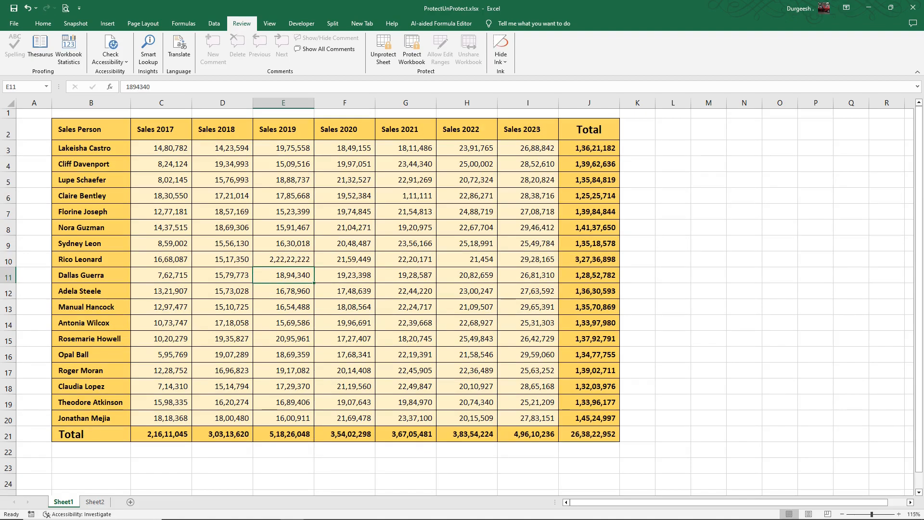
# - Try to enter 3 in the locked total cell J7 and in the Sales 2020 header
pyautogui.click(589, 212)
pyautogui.press('3')
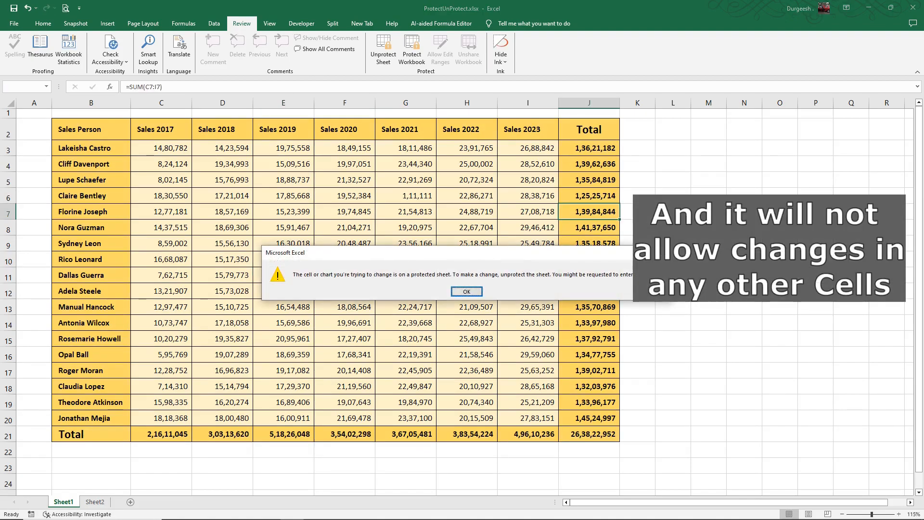
pyautogui.press('Return')
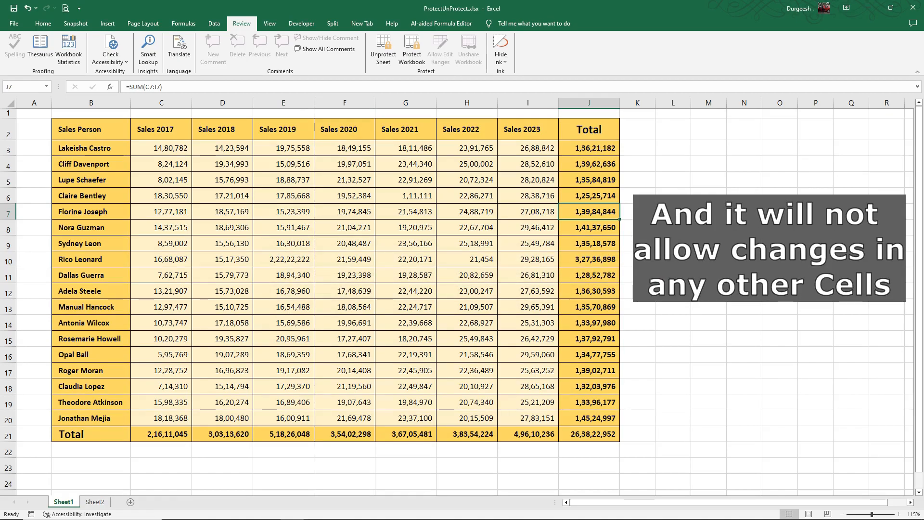
pyautogui.click(344, 129)
pyautogui.press('3')
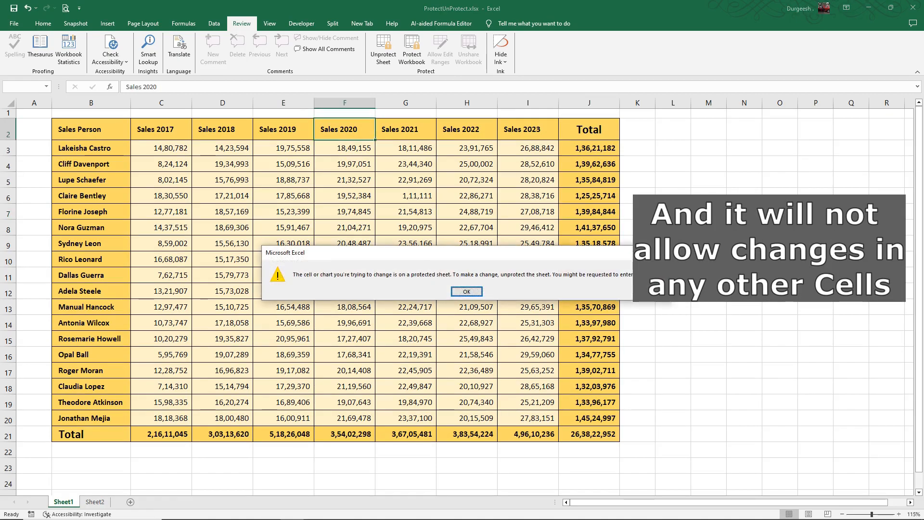
pyautogui.press('Return')
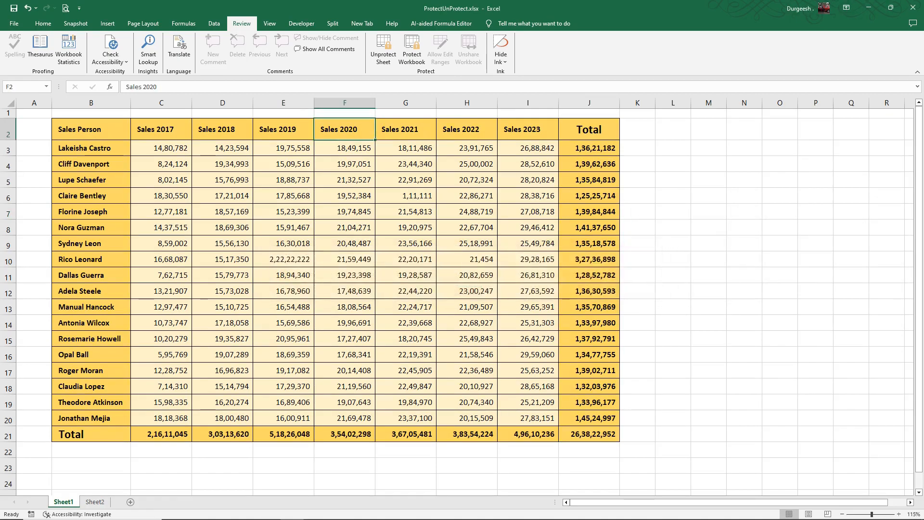
# - Try to change the locked sales person cell B8 and to clear the Sales 2020 total in F21
pyautogui.click(91, 227)
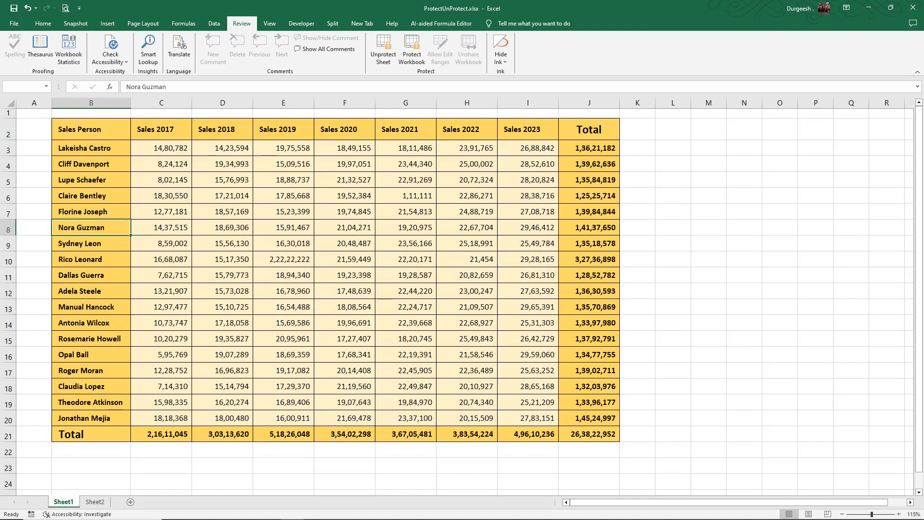
pyautogui.press('Return')
pyautogui.click(345, 434)
pyautogui.press('Delete')
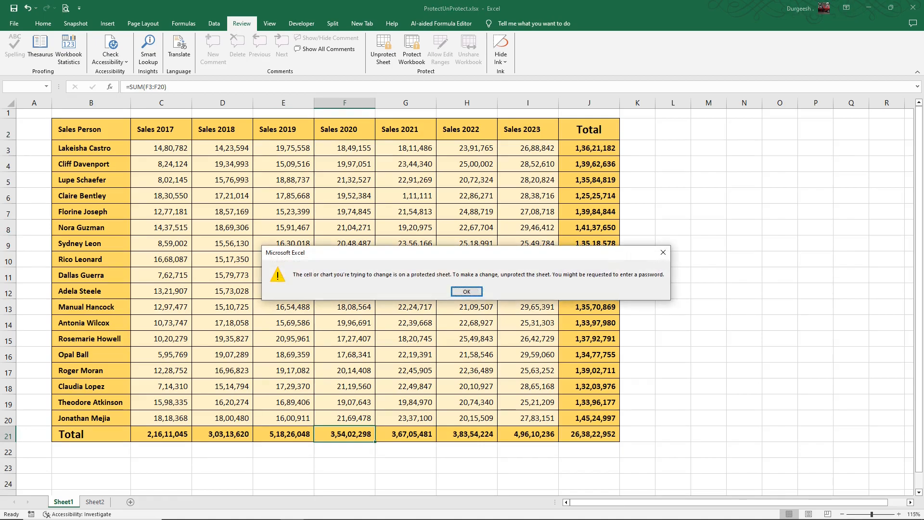
# - Unprotect the sheet, and clear the Locked protection option for every cell in it
pyautogui.press('Return')
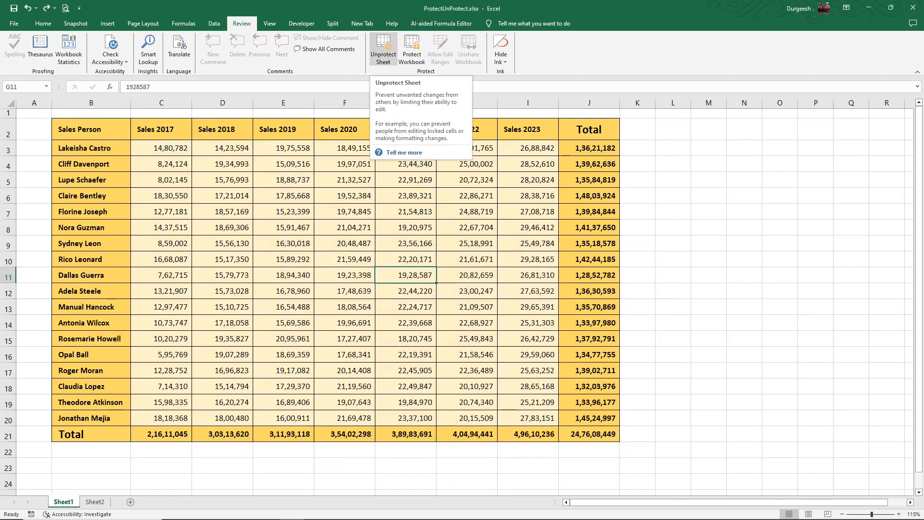
pyautogui.click(383, 48)
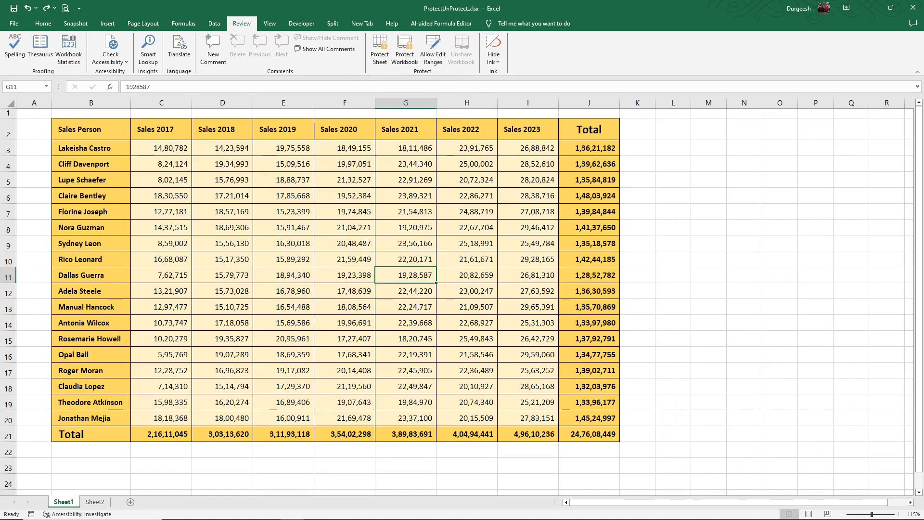
pyautogui.click(11, 103)
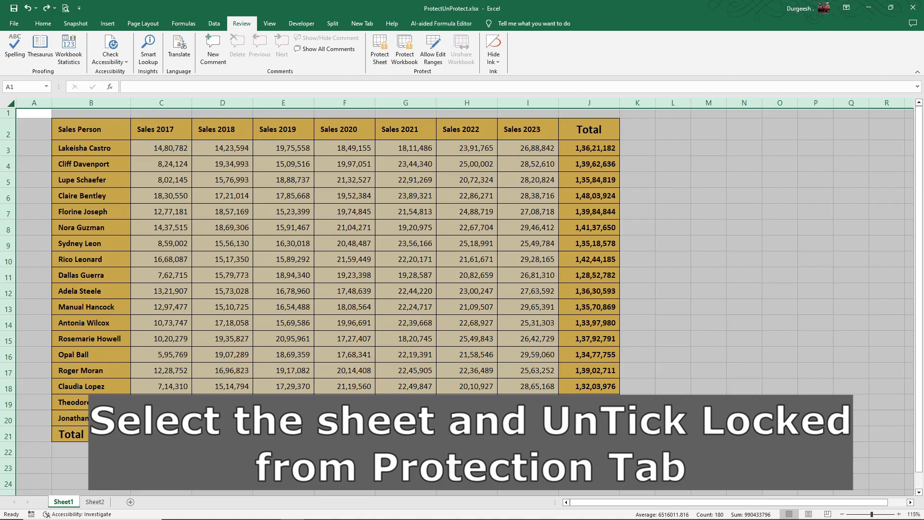
pyautogui.rightClick(272, 184)
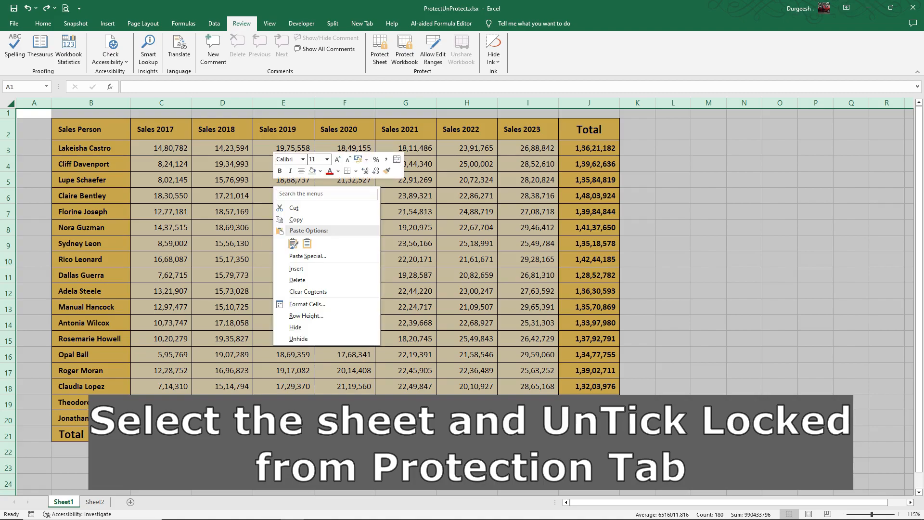
pyautogui.click(290, 303)
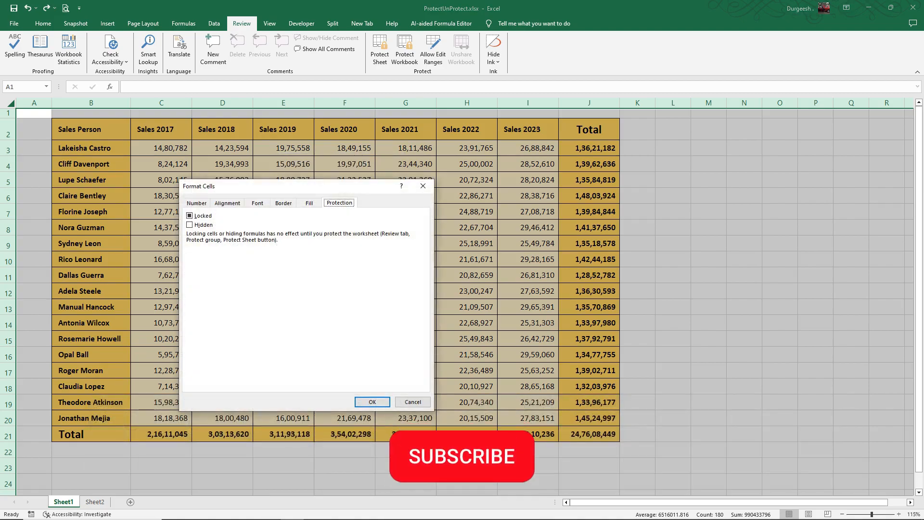
pyautogui.click(189, 216)
pyautogui.click(190, 216)
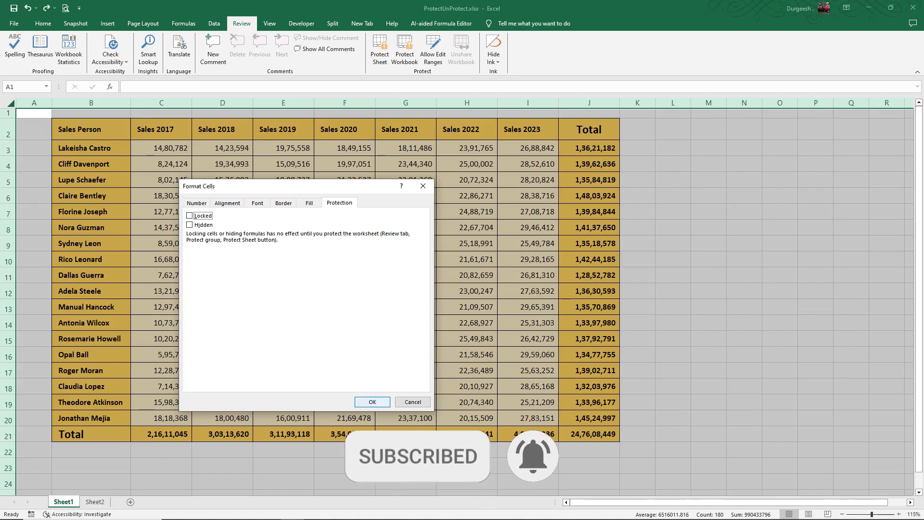
pyautogui.click(372, 402)
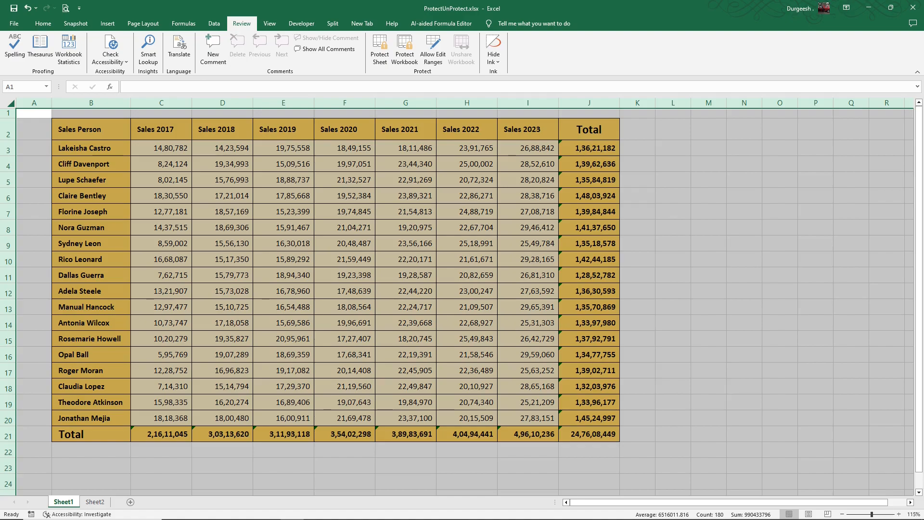
pyautogui.click(466, 244)
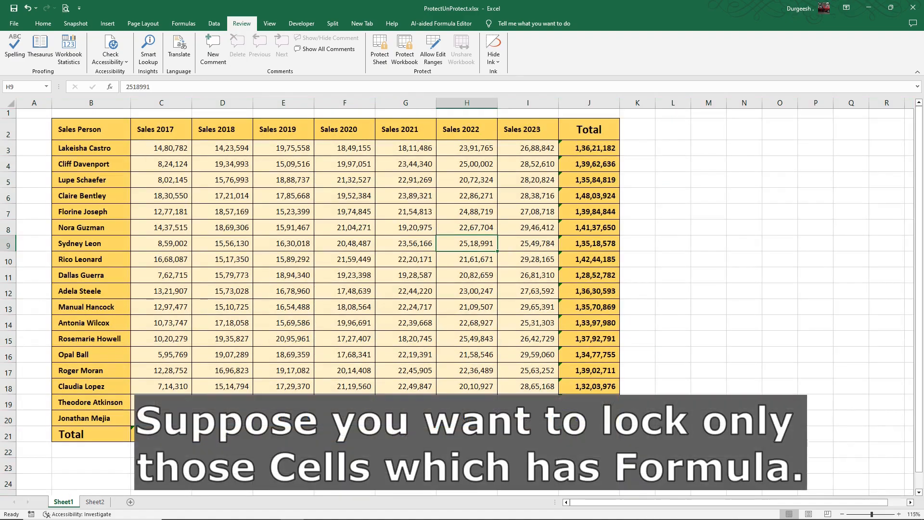
# - Turn on the Locked protection option for the formula cells only, J3:J21 and C21:I21
pyautogui.moveTo(589, 147); pyautogui.dragTo(589, 433)
pyautogui.moveTo(161, 434); pyautogui.dragTo(528, 433)
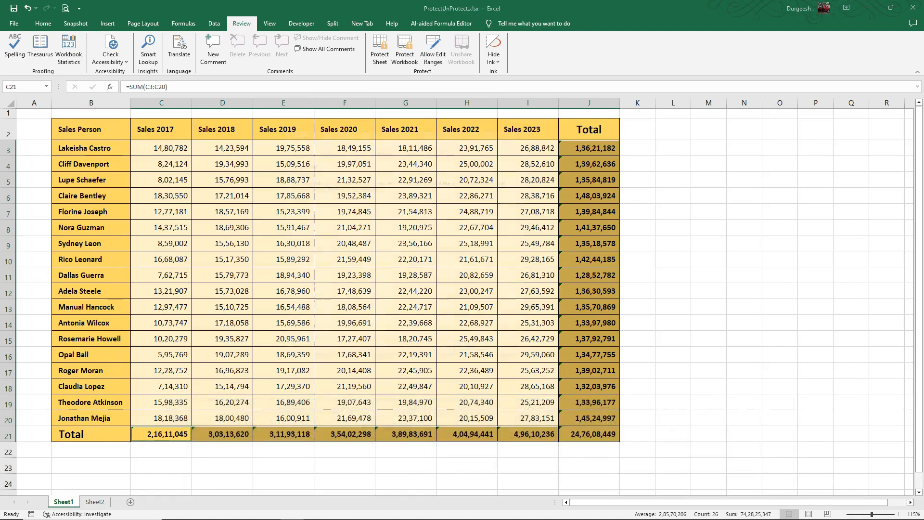
pyautogui.hotkey('ctrl', '1')
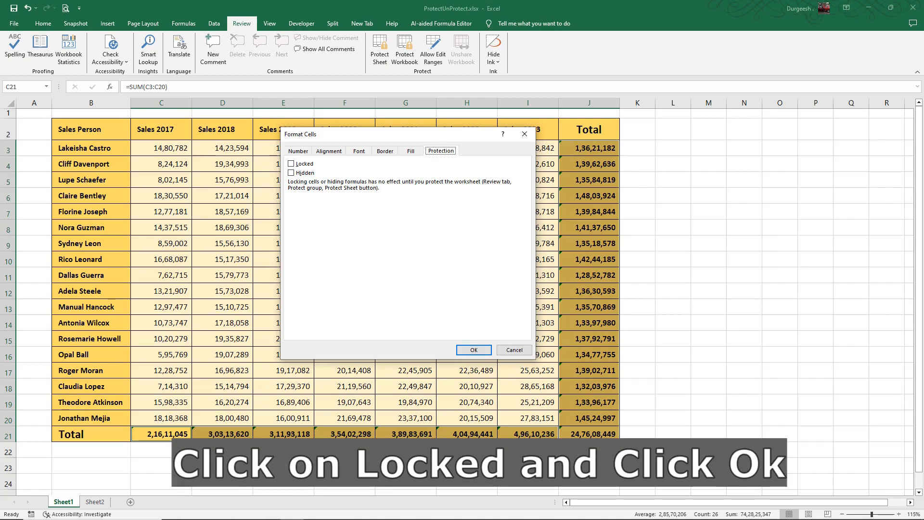
pyautogui.click(291, 164)
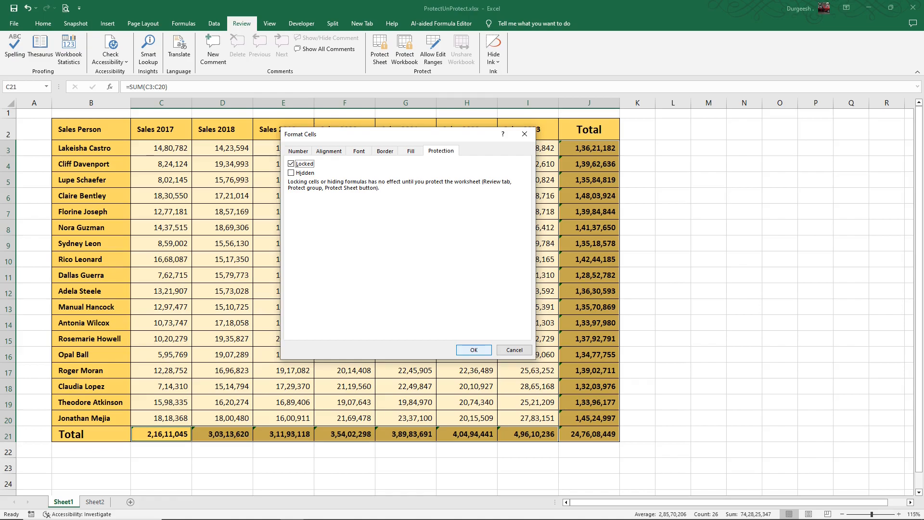
pyautogui.click(473, 349)
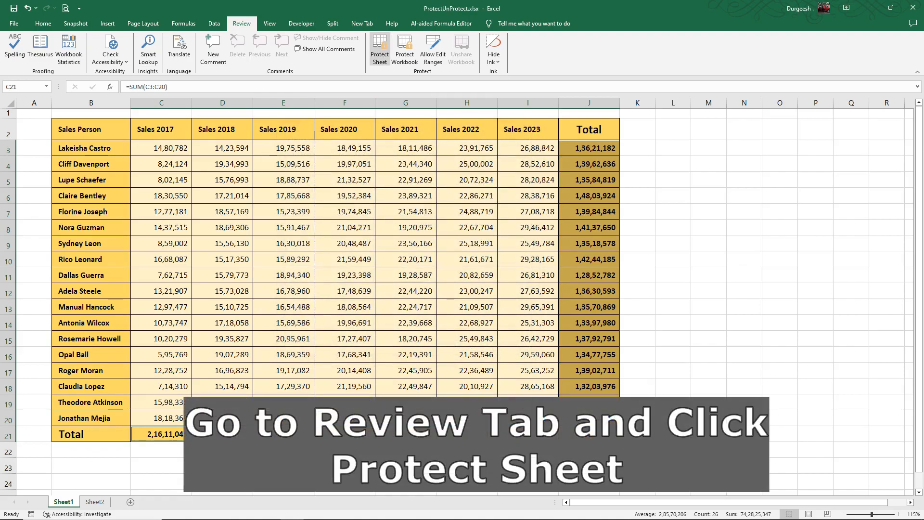
# - Protect the sheet with the default permissions and no password
pyautogui.click(379, 48)
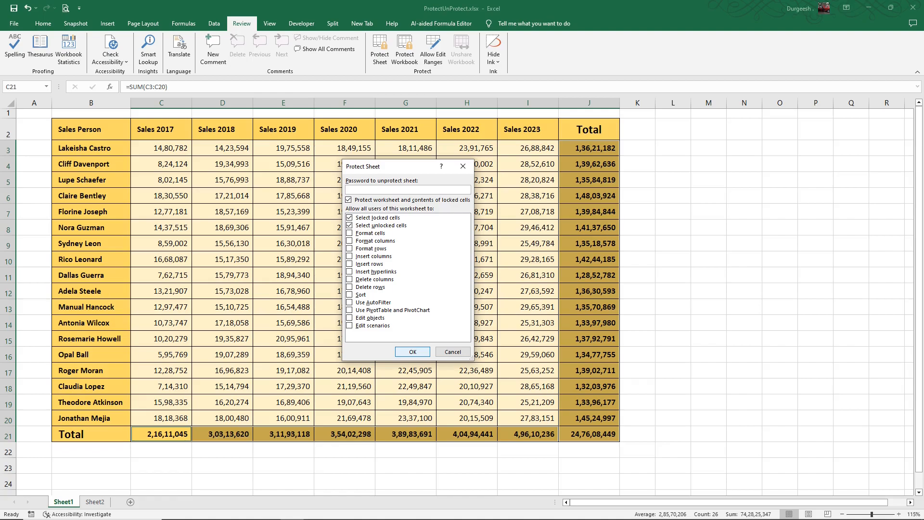
pyautogui.click(412, 352)
pyautogui.click(344, 228)
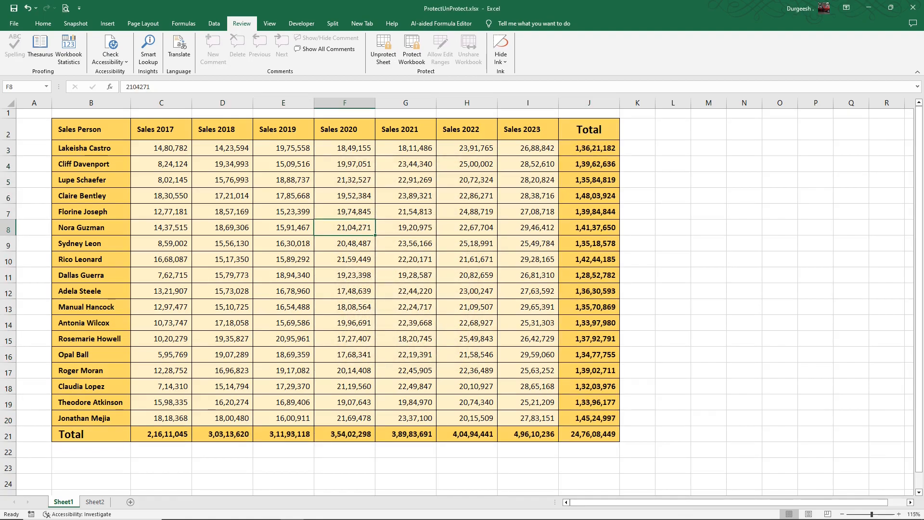
# - Try to clear the locked row totals in J3 and J7
pyautogui.click(589, 148)
pyautogui.press('Delete')
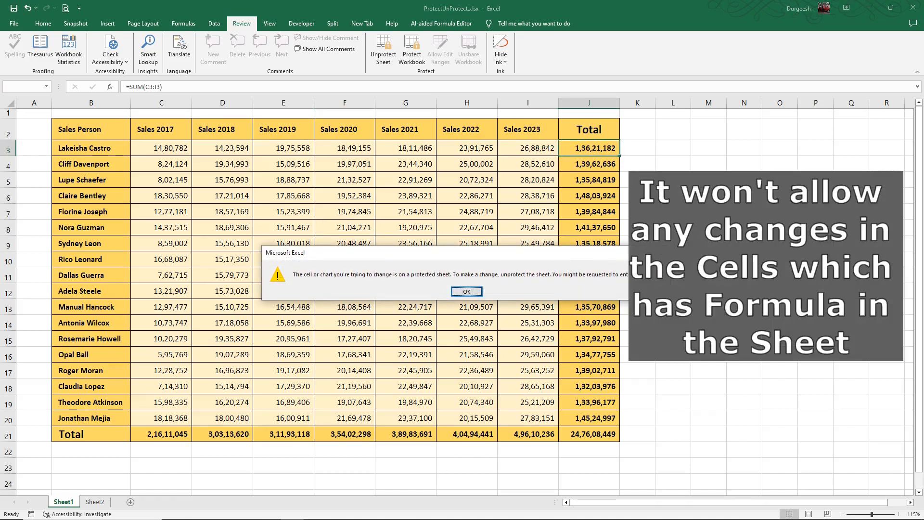
pyautogui.press('Return')
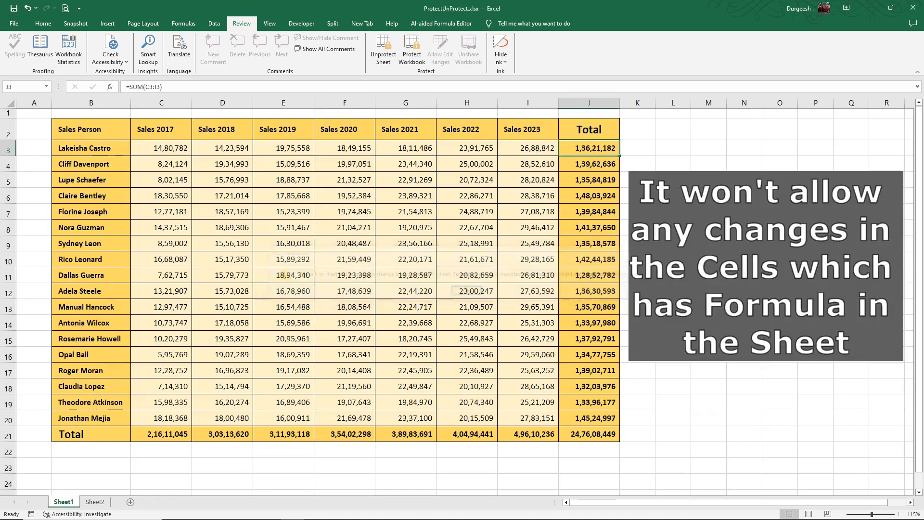
pyautogui.click(589, 212)
pyautogui.press('Delete')
pyautogui.press('Return')
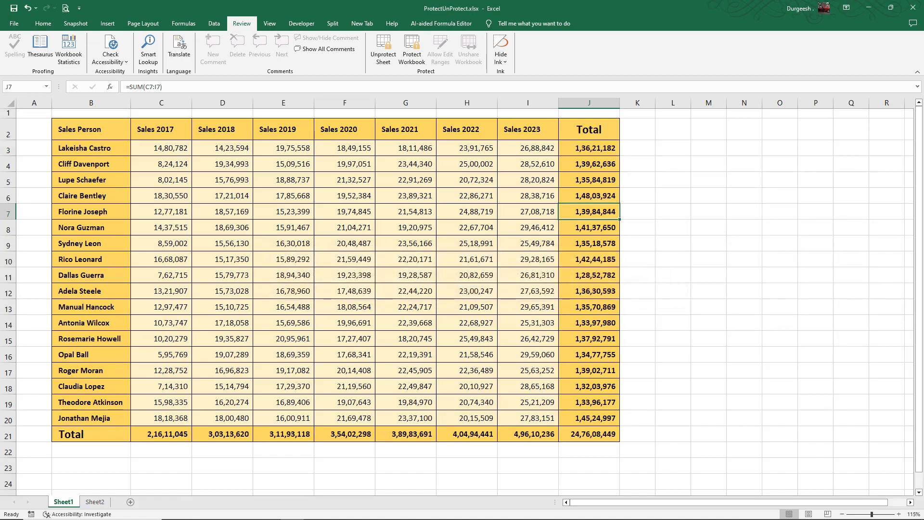
# - Test editing the unlocked cells by entering AAAAA in header C2 and BBBBBB in sales person cell B6
pyautogui.click(161, 129)
pyautogui.write('A')
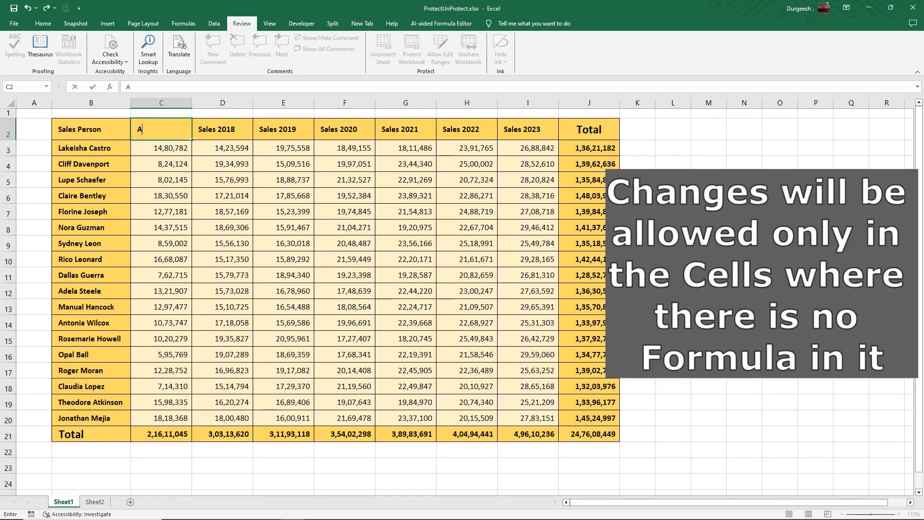
pyautogui.write('AAAA')
pyautogui.press('Return')
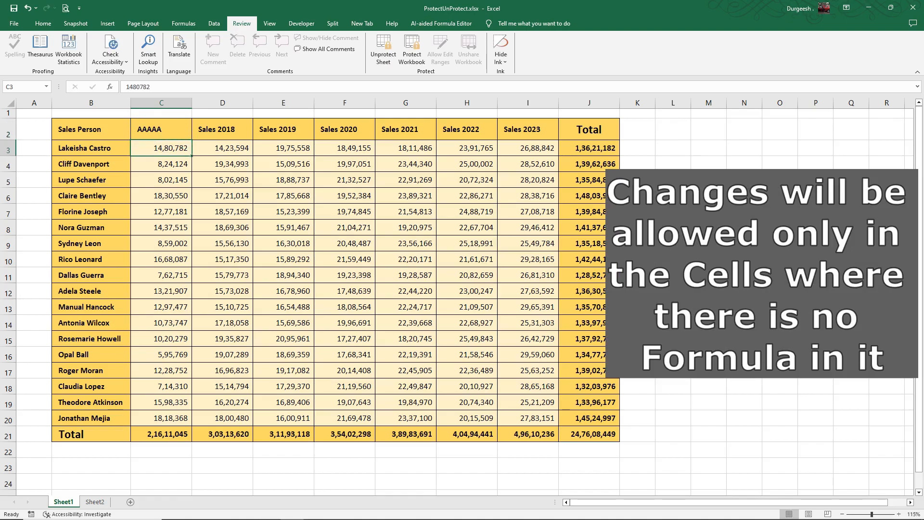
pyautogui.click(161, 129)
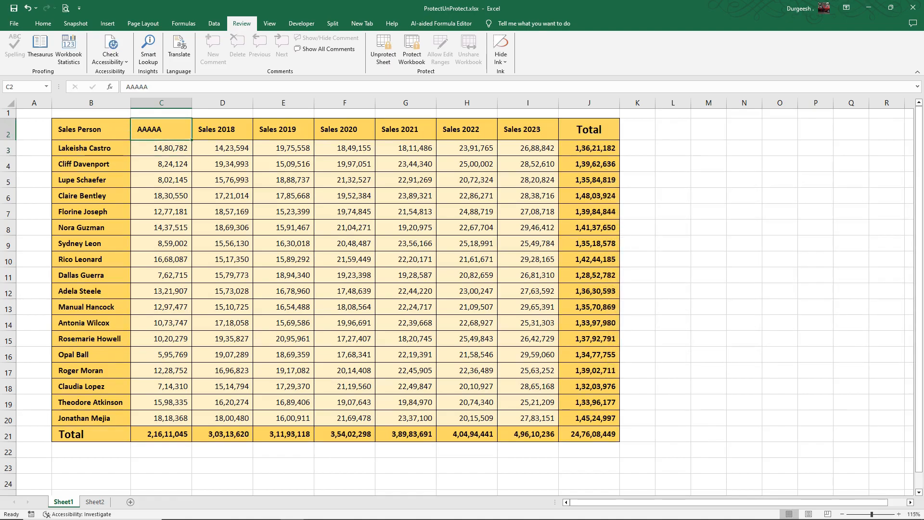
pyautogui.click(91, 196)
pyautogui.write('BBBBBB')
pyautogui.press('Return')
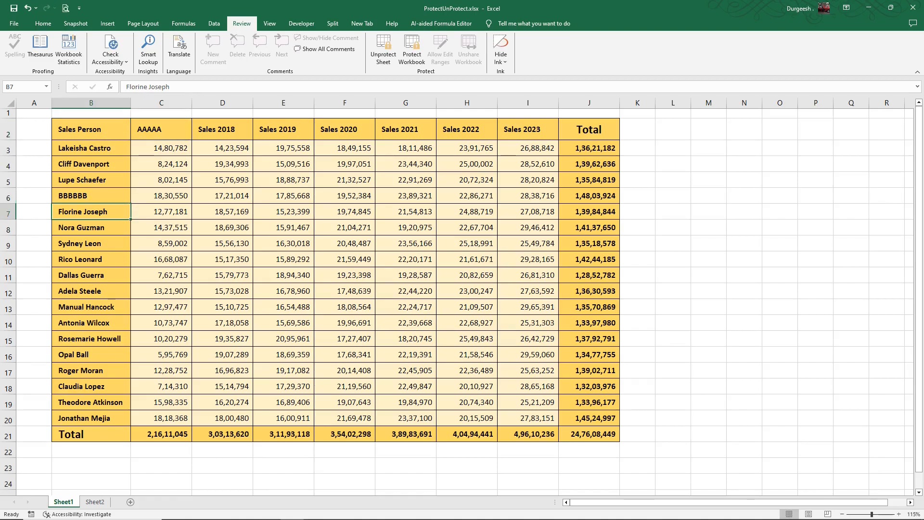
# - Try to clear the locked column totals in C21 and E21
pyautogui.click(161, 434)
pyautogui.press('Delete')
pyautogui.press('Return')
pyautogui.click(284, 434)
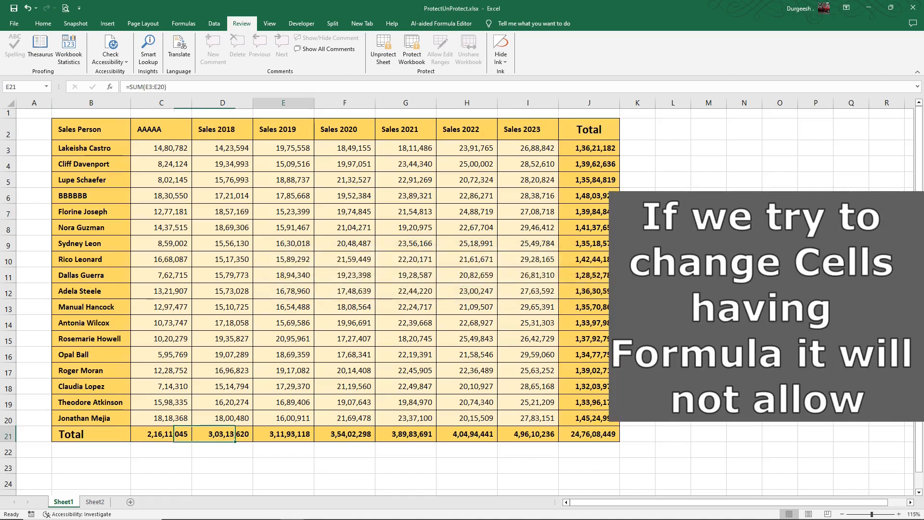
pyautogui.press('Delete')
pyautogui.press('Return')
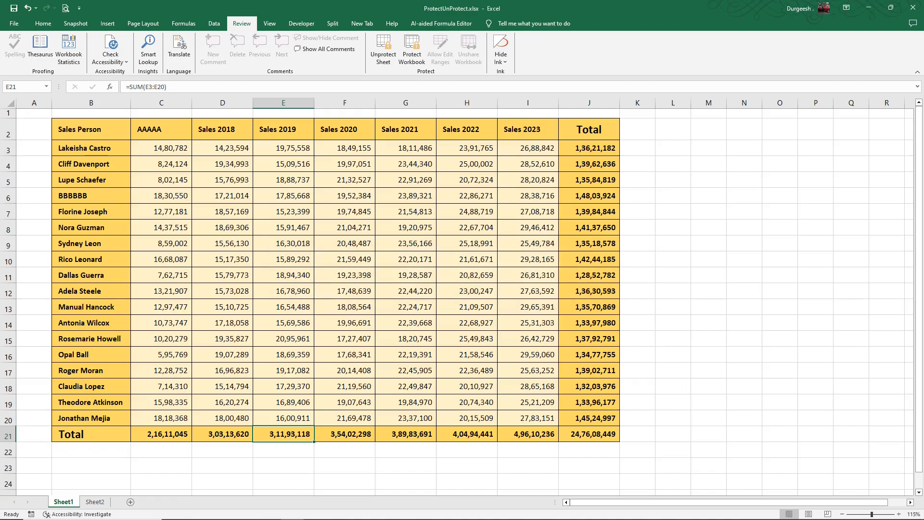
# - Undo the test entries in sales person cell B6 and header C2
pyautogui.click(91, 196)
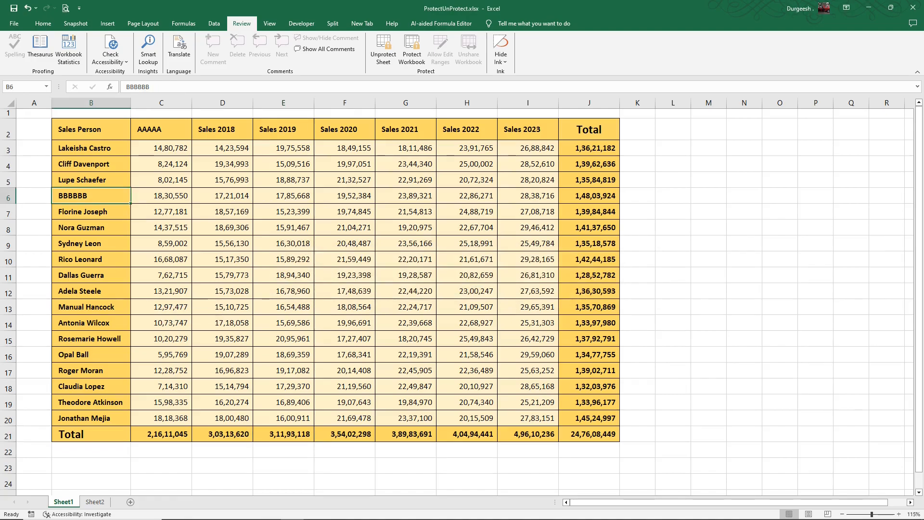
pyautogui.hotkey('ctrl', 'z')
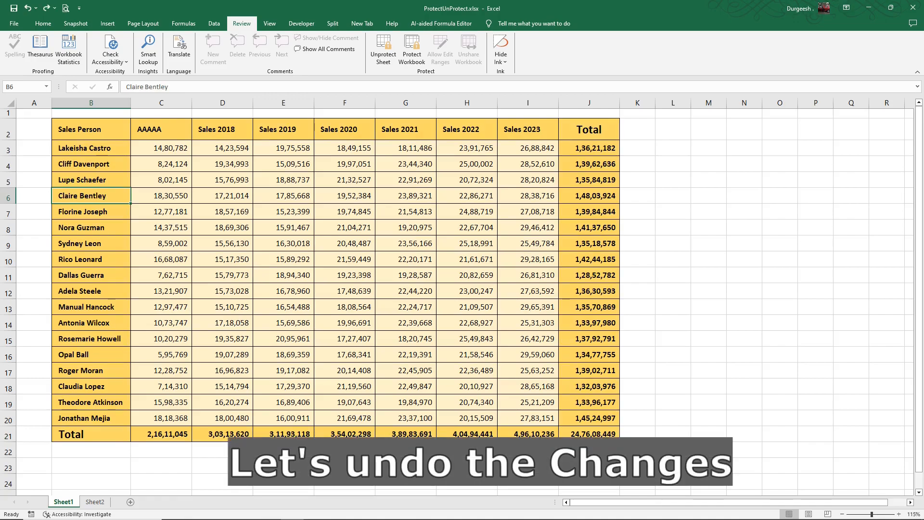
pyautogui.hotkey('ctrl', 'z')
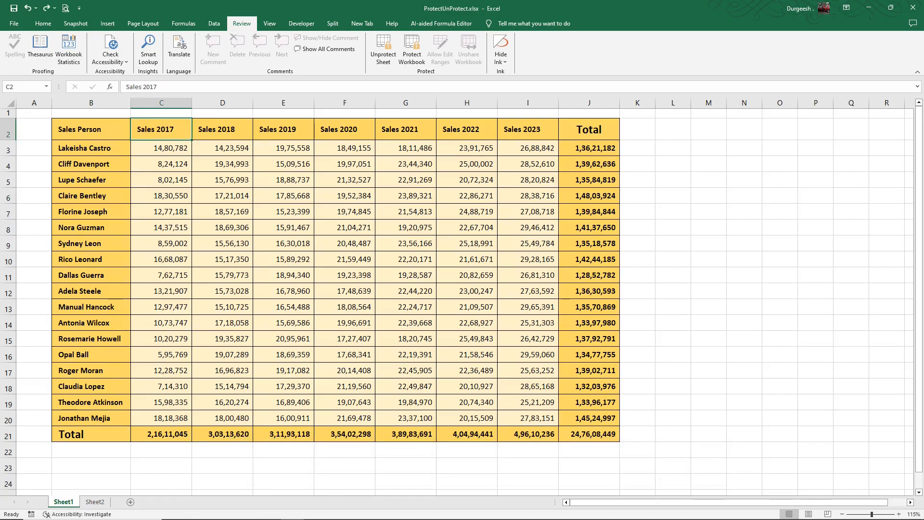
pyautogui.click(222, 195)
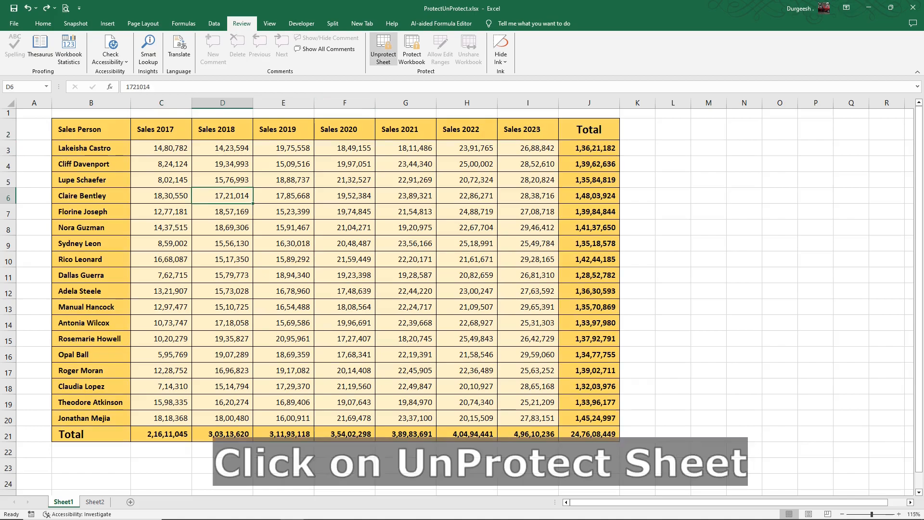
# - Unprotect the sheet again and unlock all of its cells by clearing the Locked protection option
pyautogui.click(384, 50)
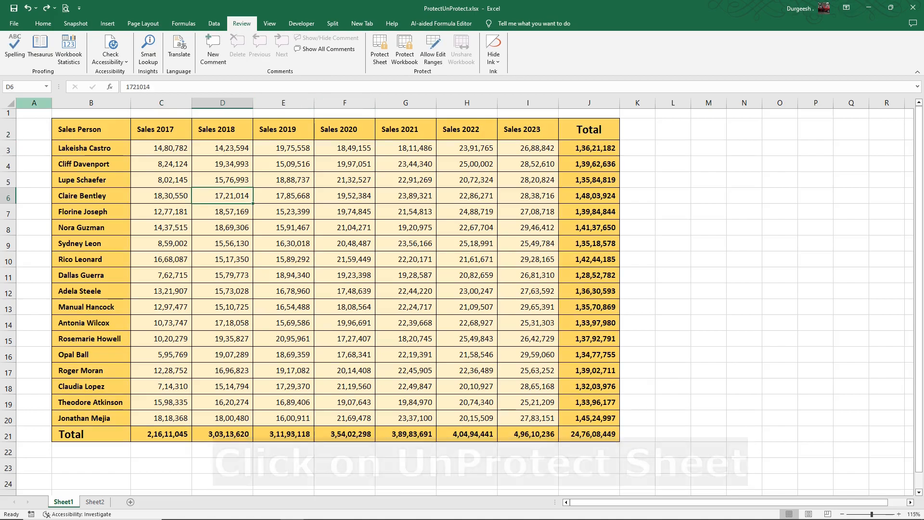
pyautogui.hotkey('ctrl', 'a')
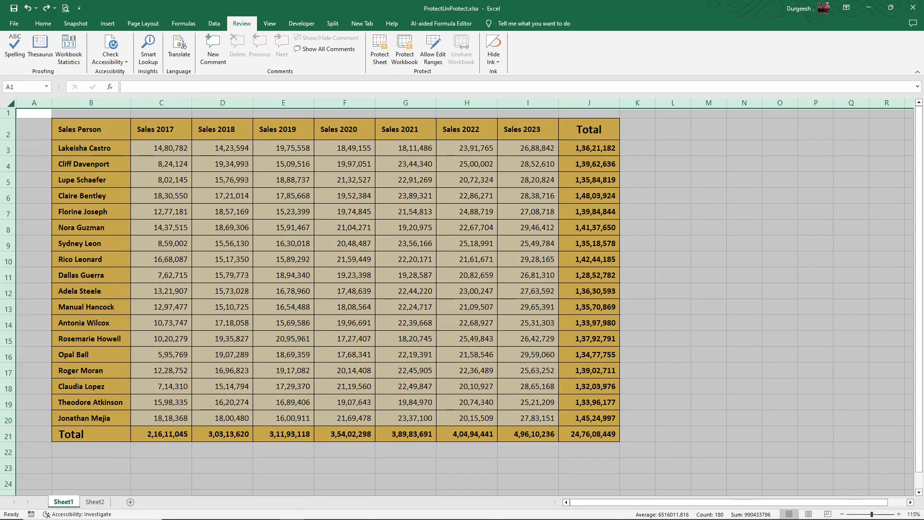
pyautogui.hotkey('ctrl', '1')
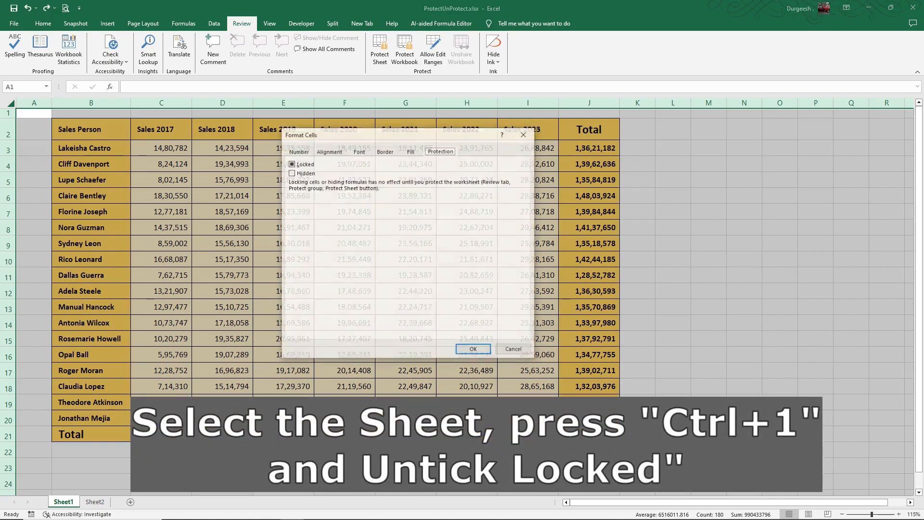
pyautogui.press('Tab')
pyautogui.press('space')
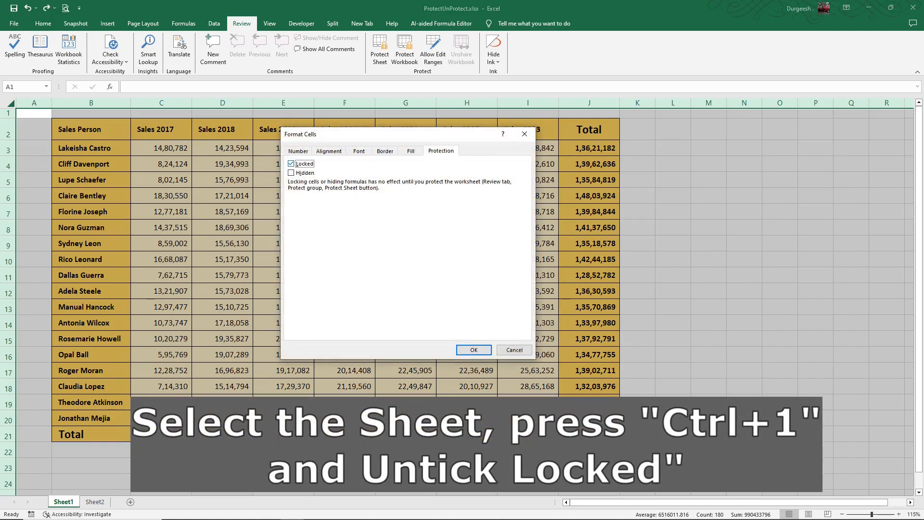
pyautogui.press('space')
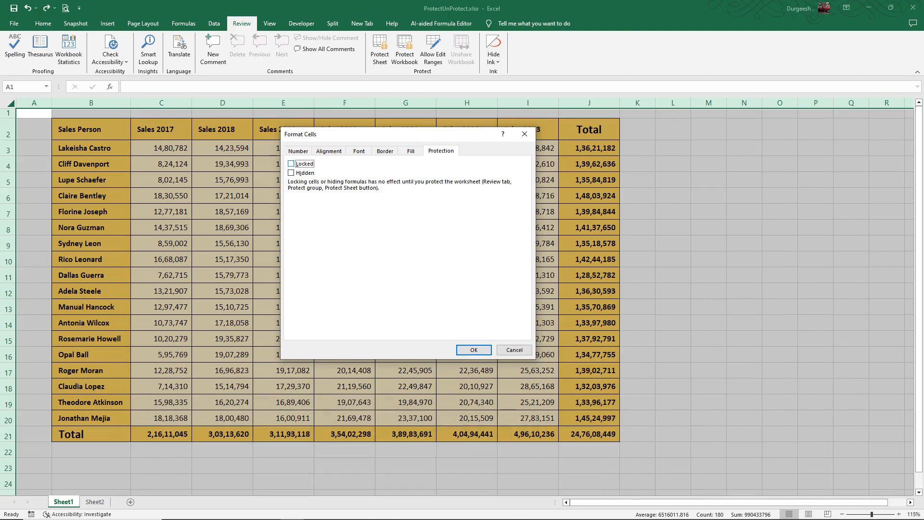
pyautogui.press('Return')
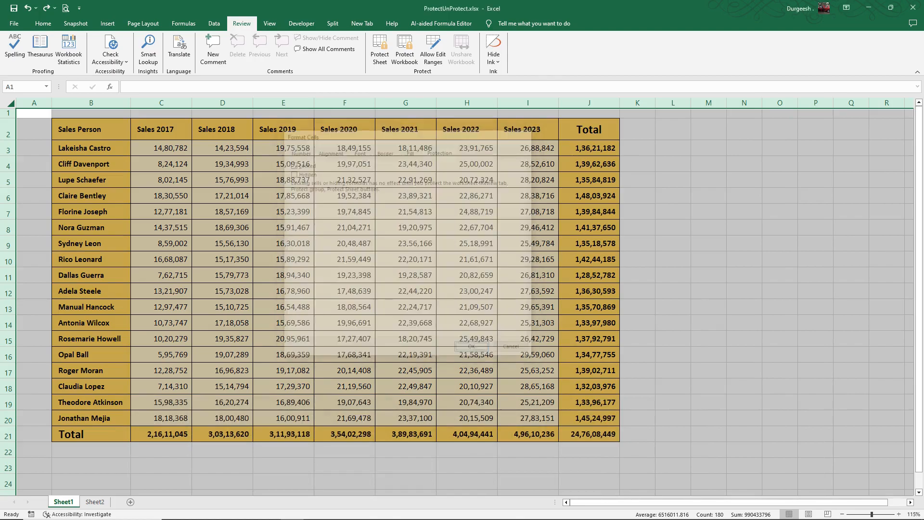
# - Select all cells containing formulas with Find & Select and turn on their Locked protection option
pyautogui.click(406, 211)
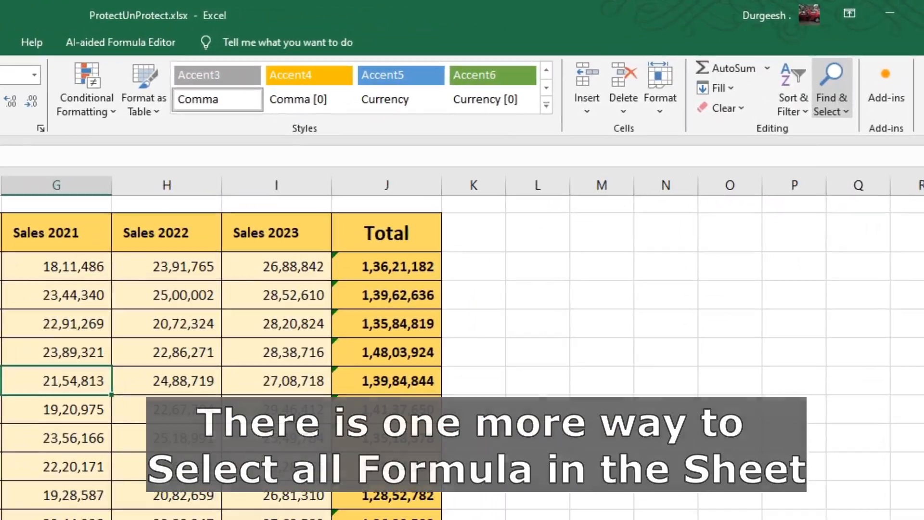
pyautogui.click(836, 53)
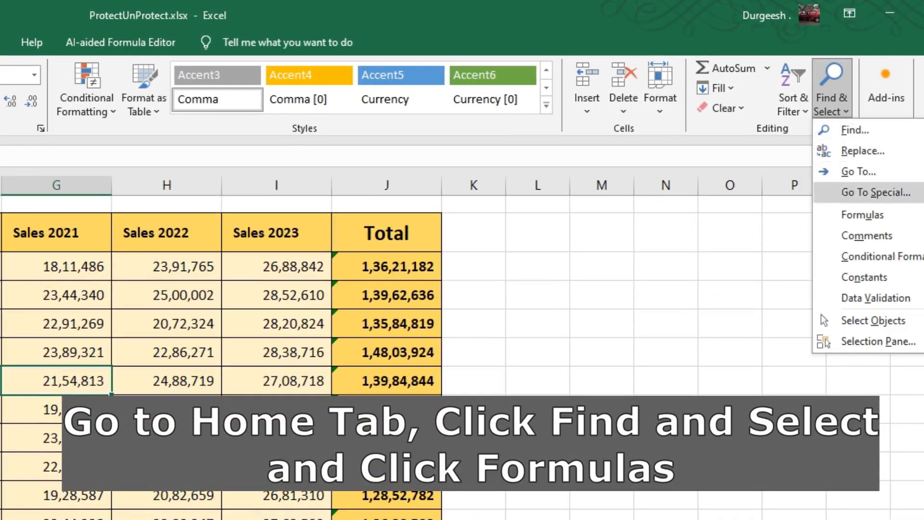
pyautogui.click(863, 215)
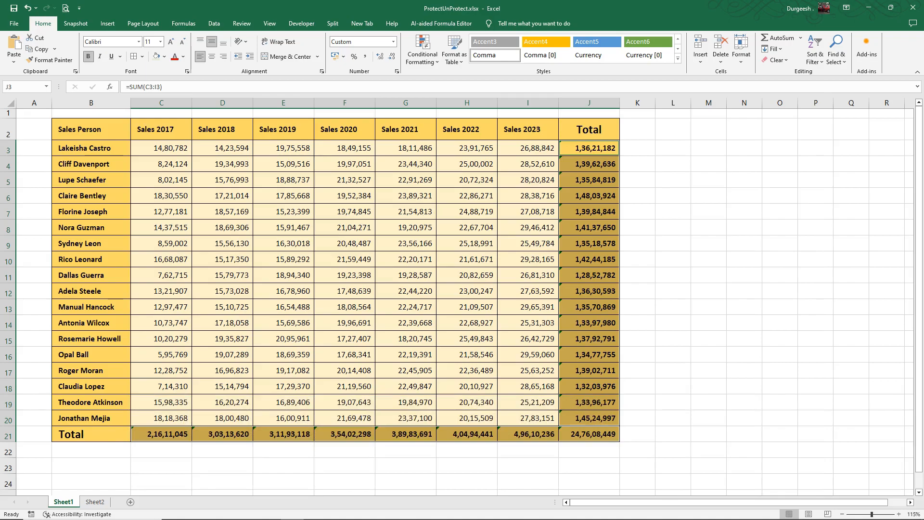
pyautogui.hotkey('ctrl', '1')
pyautogui.hotkey('alt', 'l')
pyautogui.press('Return')
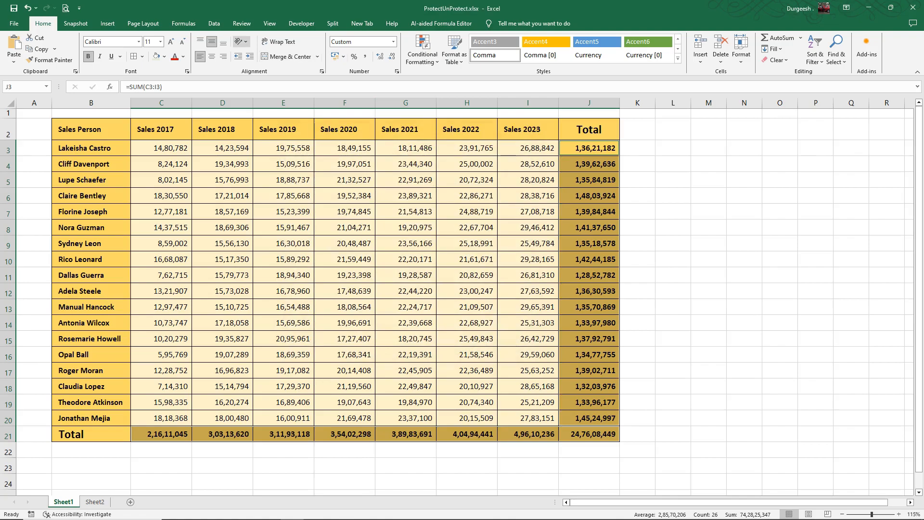
# - Protect the sheet without a password, keeping the default permissions to select locked and unlocked cells
pyautogui.click(241, 23)
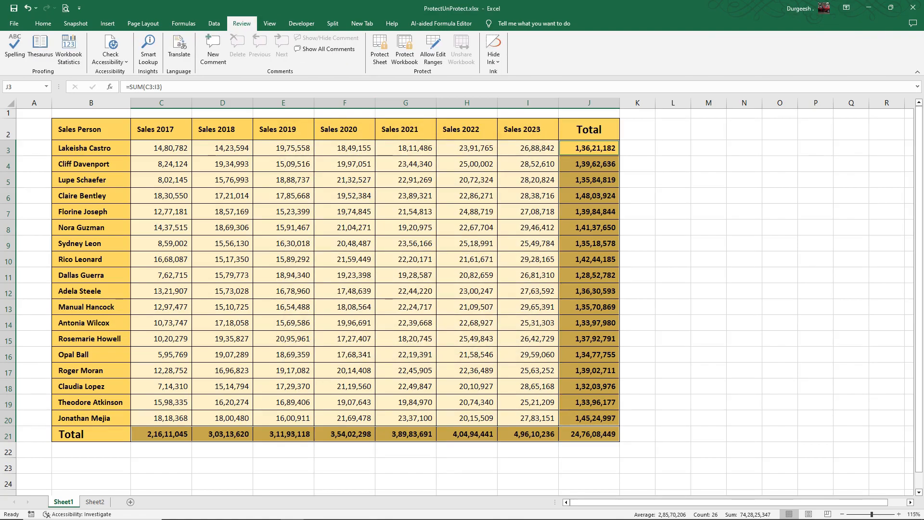
pyautogui.click(380, 51)
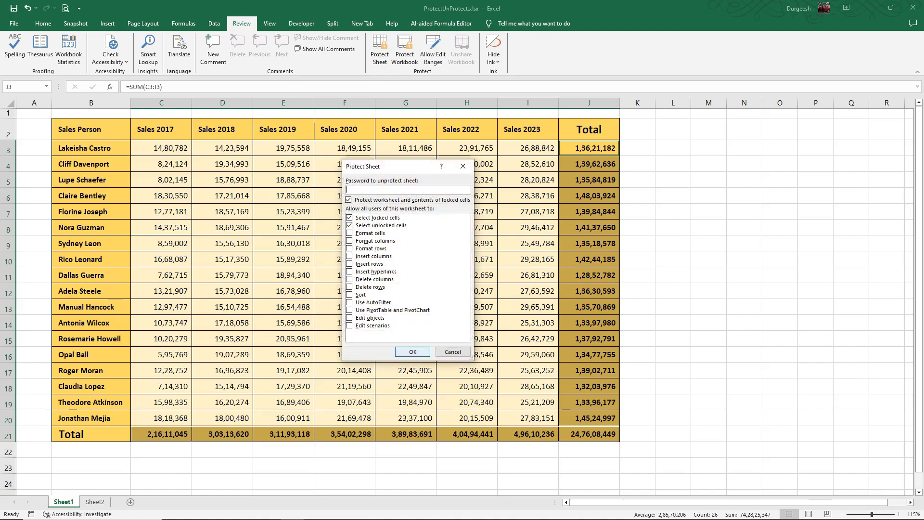
pyautogui.press('Return')
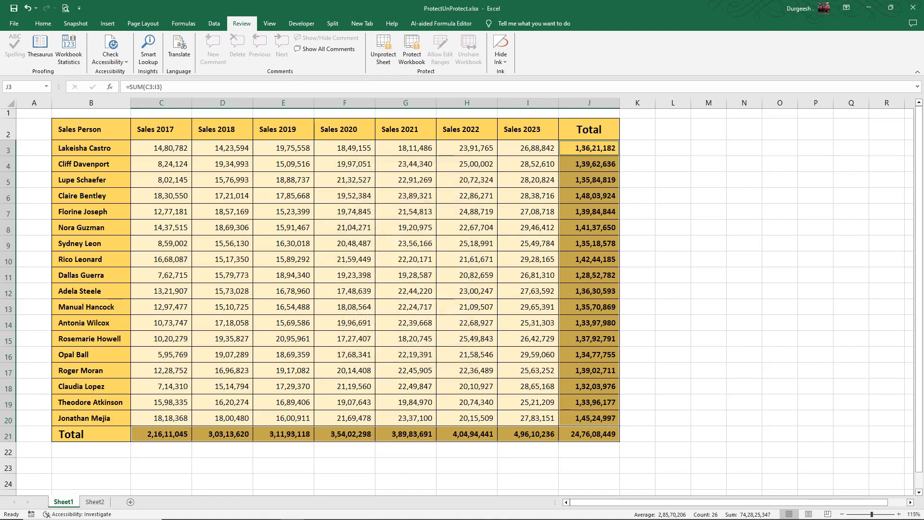
# - Test editing the unlocked non-formula cells by entering qqqq in H3 and in header H2
pyautogui.click(467, 260)
pyautogui.click(466, 148)
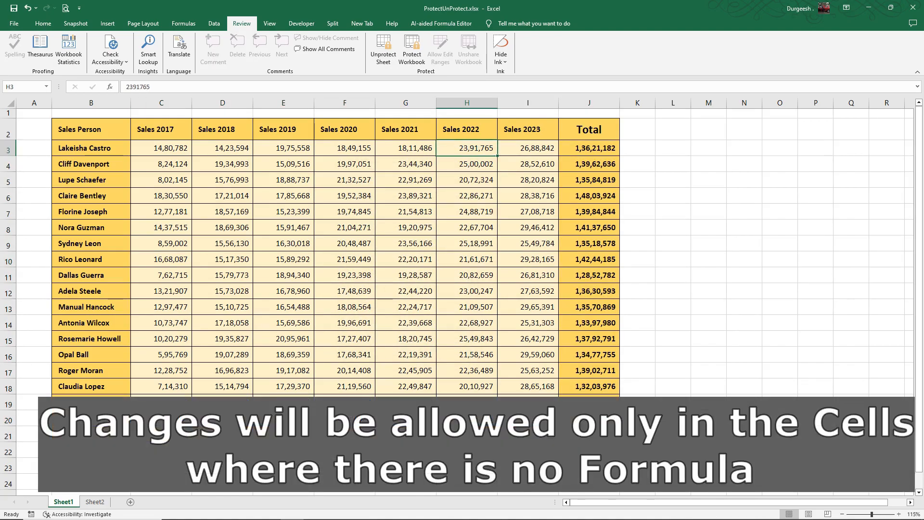
pyautogui.write('qqqq')
pyautogui.press('Return')
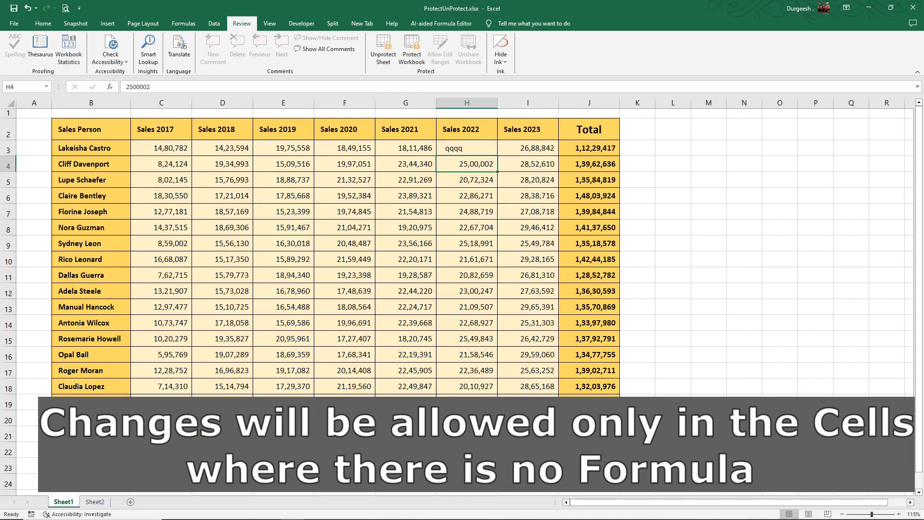
pyautogui.click(467, 130)
pyautogui.write('qqqq')
pyautogui.press('Return')
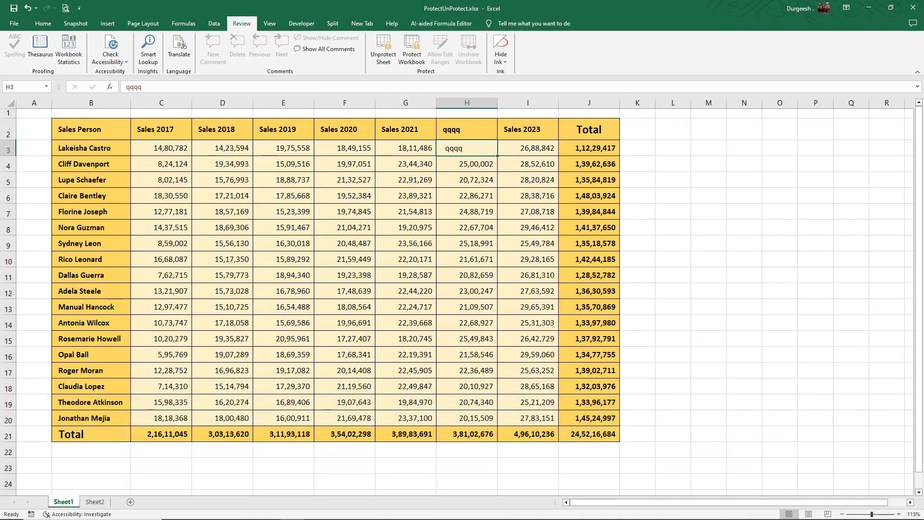
# - Try to edit the locked column total in H21 and to enter q over the locked row total in J8
pyautogui.doubleClick(467, 434)
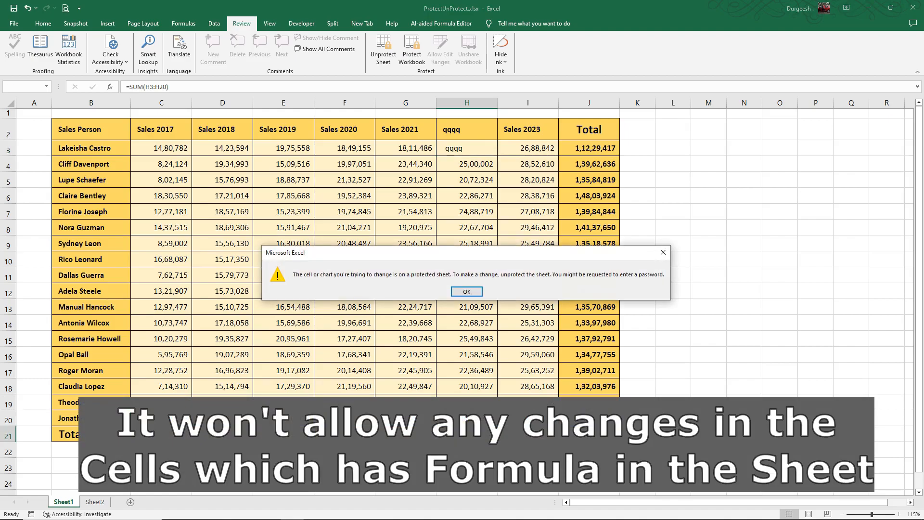
pyautogui.click(466, 291)
pyautogui.click(589, 228)
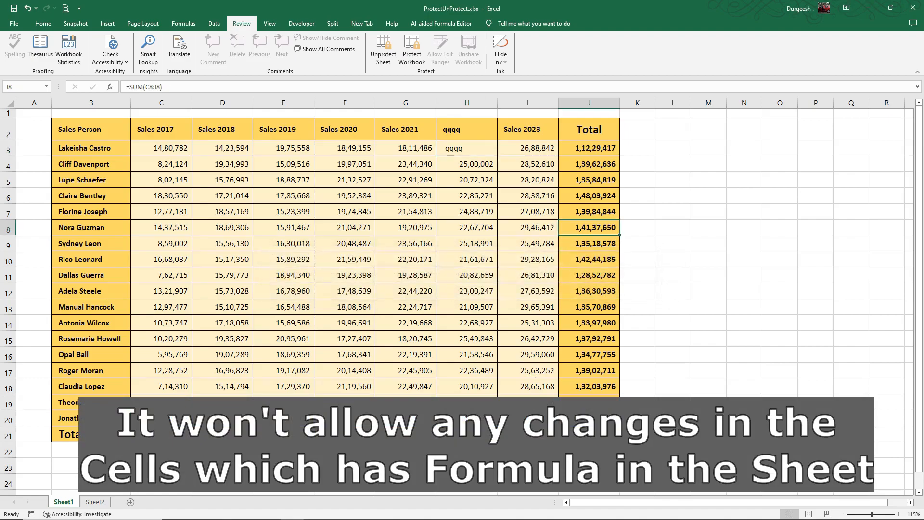
pyautogui.write('q')
pyautogui.press('Return')
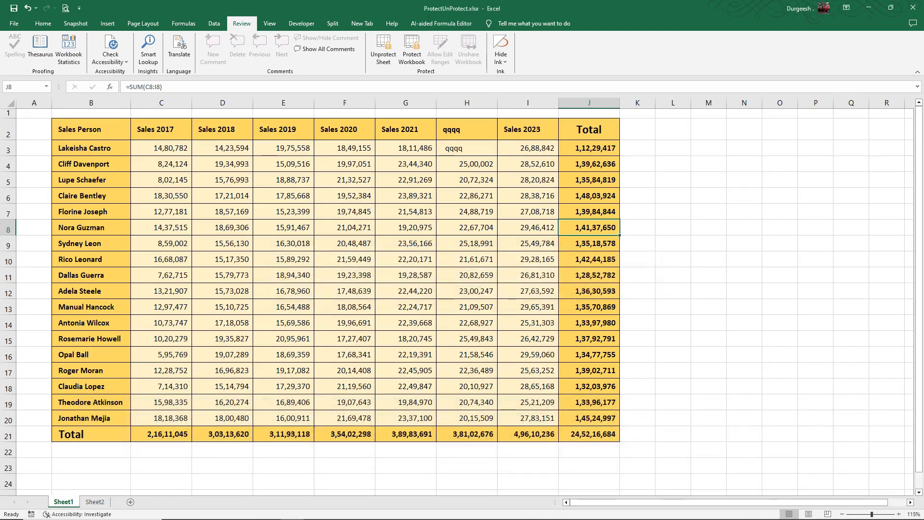
# - Test editing the unlocked sales person cell B7 by entering aaaaaaa
pyautogui.click(91, 212)
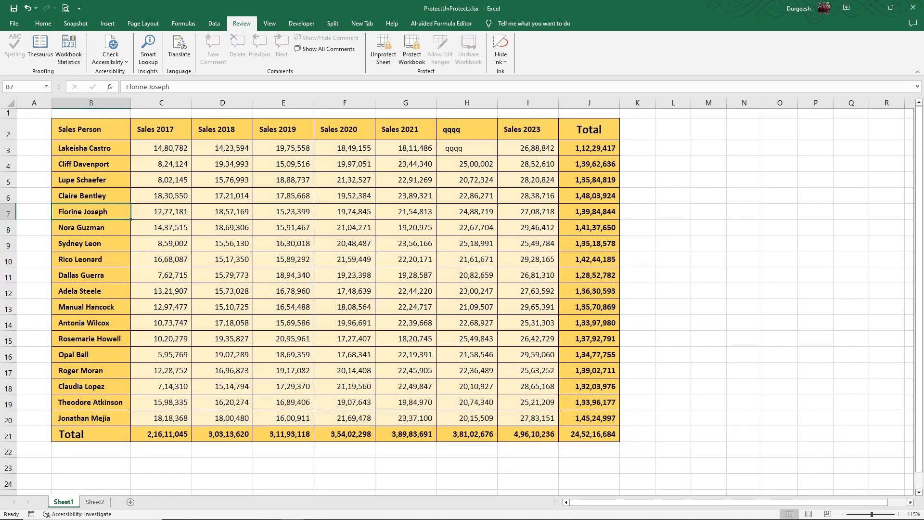
pyautogui.write('aaaaaaa')
pyautogui.press('Return')
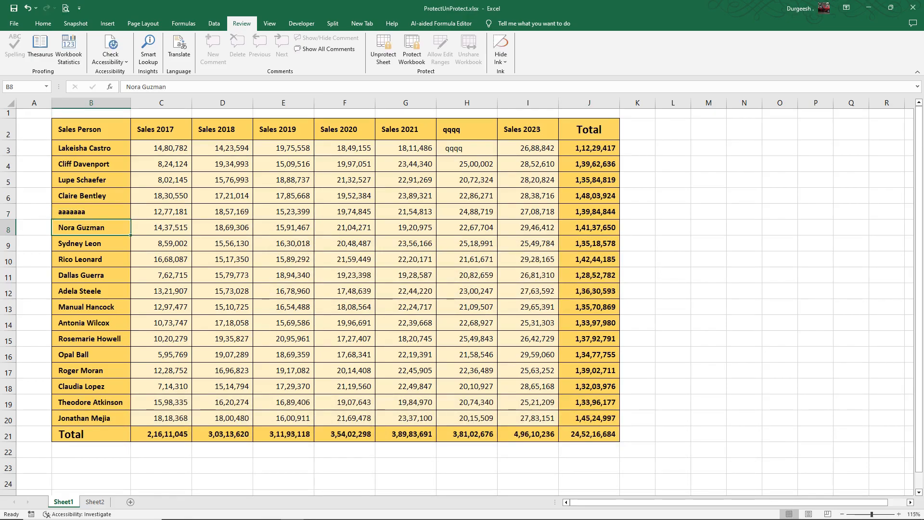
# - Undo the test entries in sales person cell B7, header H2 and cell H3
pyautogui.click(91, 212)
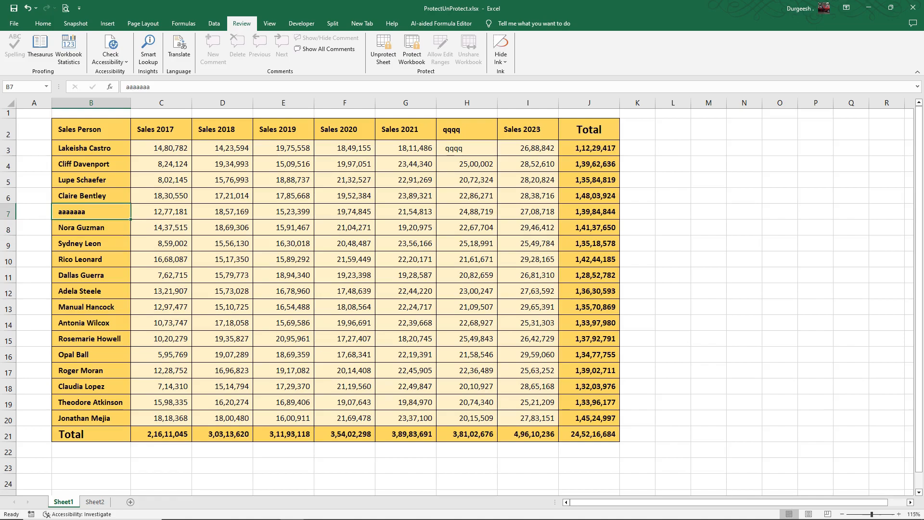
pyautogui.hotkey('ctrl', 'z')
pyautogui.hotkey('ctrl', 'z')
pyautogui.hotkey('ctrl', 'z')
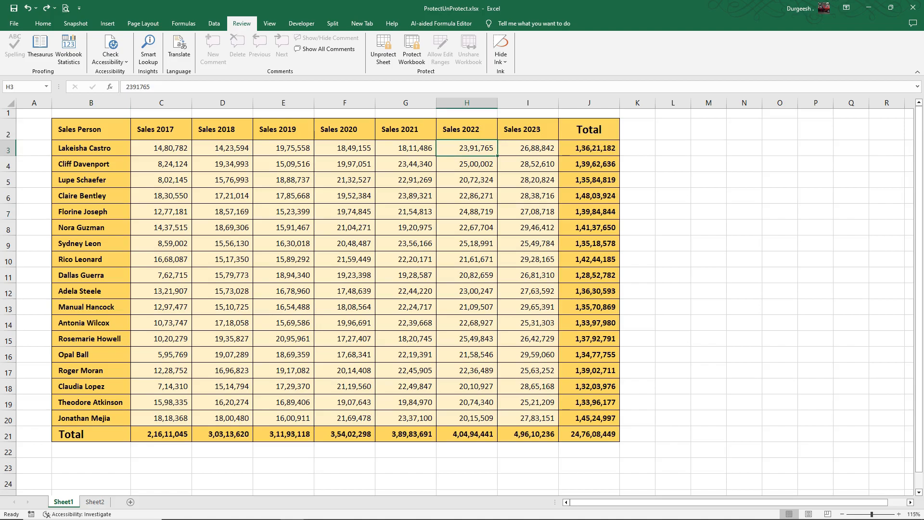
# - Unprotect the sheet and clear the Locked protection option for all of its cells
pyautogui.click(383, 50)
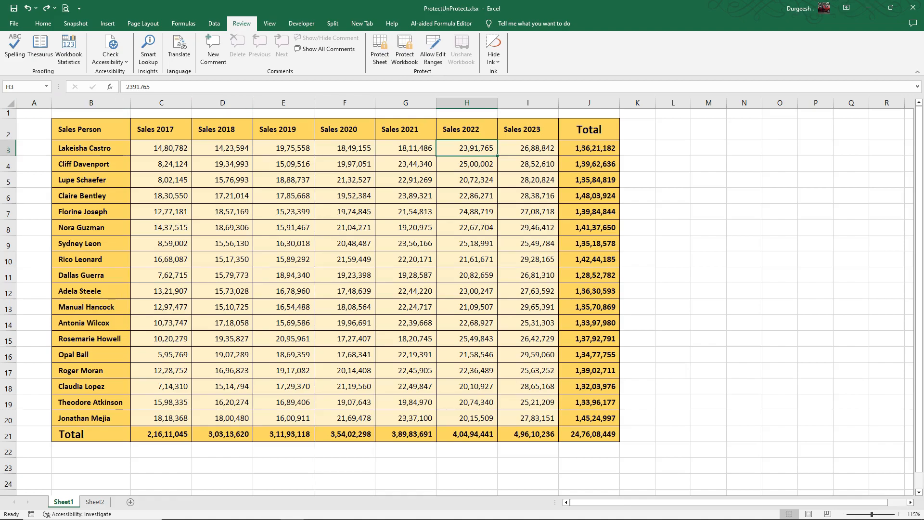
pyautogui.click(10, 103)
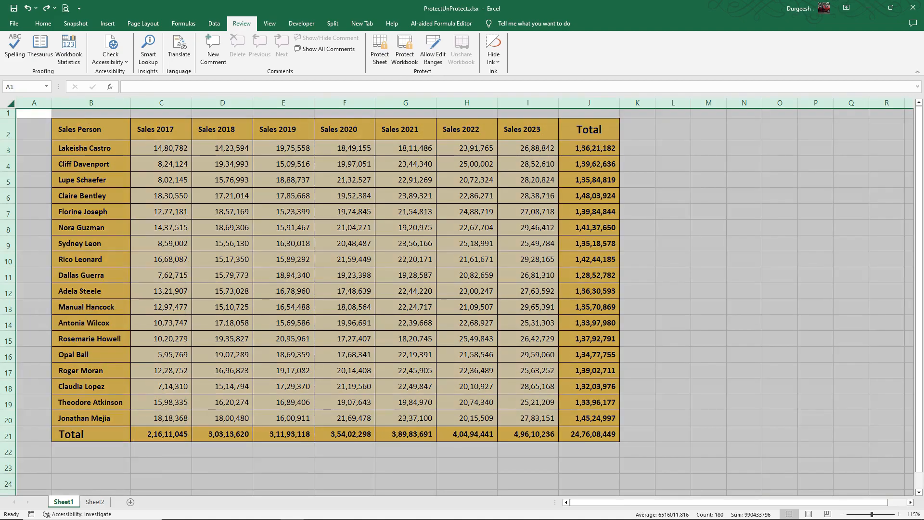
pyautogui.hotkey('ctrl', '1')
pyautogui.hotkey('alt', 'l')
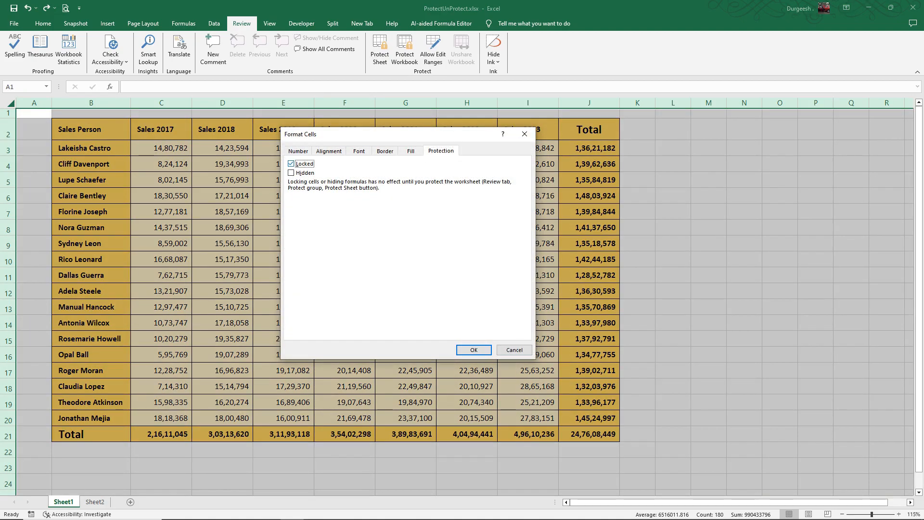
pyautogui.hotkey('alt', 'l')
pyautogui.press('Return')
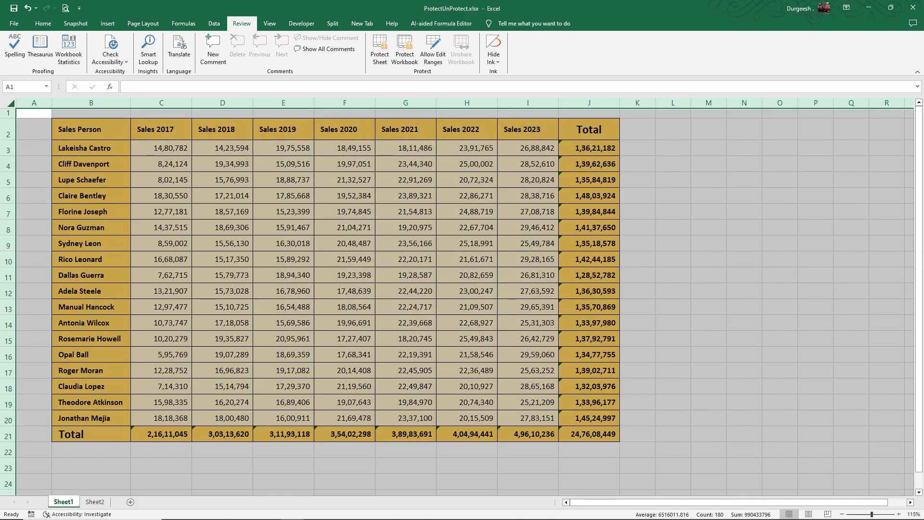
pyautogui.click(344, 244)
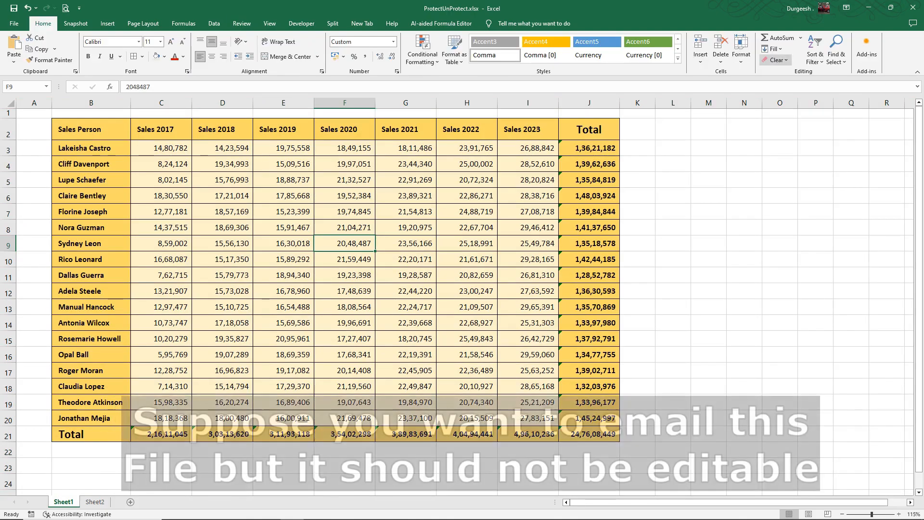
# - Select all formula cells and protect the sheet with a password, entering and confirming the sheet password
pyautogui.click(836, 54)
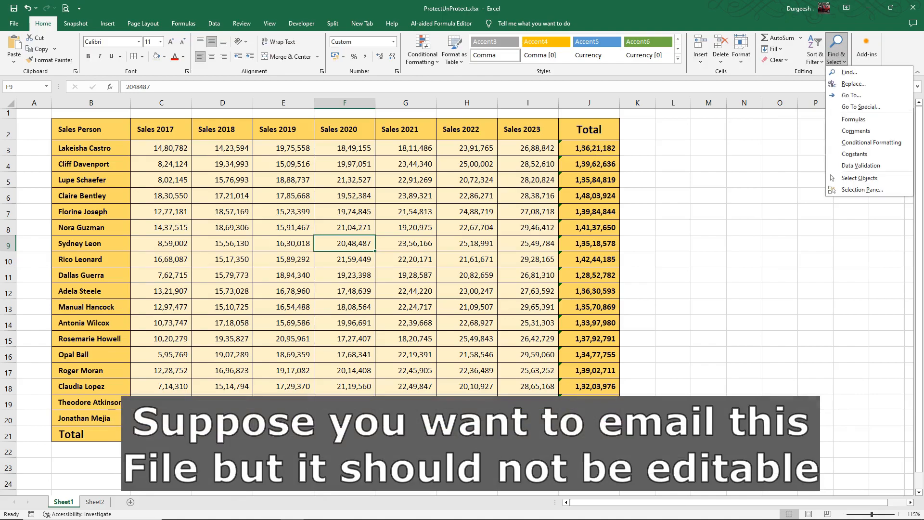
pyautogui.click(853, 119)
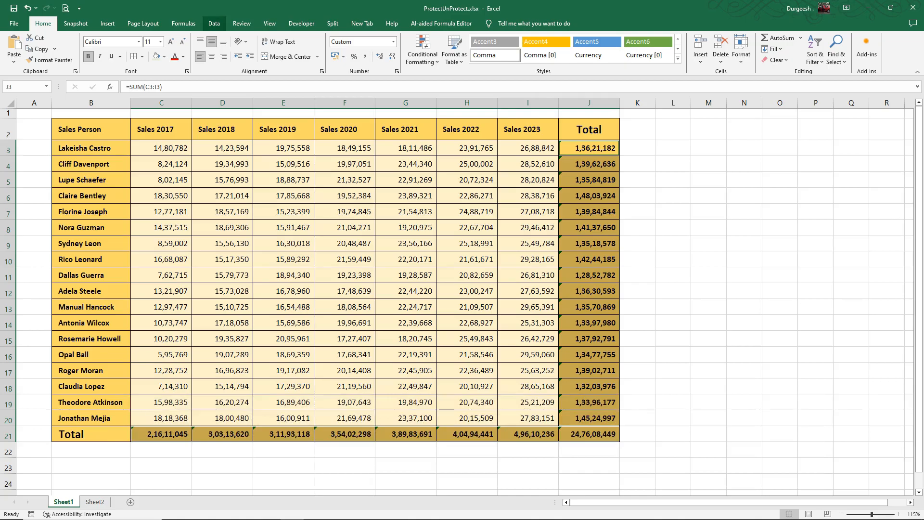
pyautogui.click(241, 23)
pyautogui.click(380, 53)
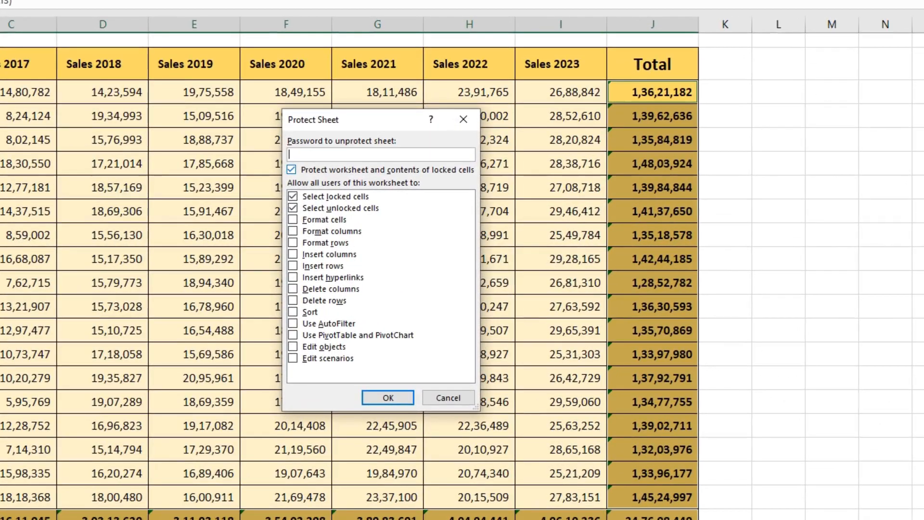
pyautogui.write('••••••')
pyautogui.press('Return')
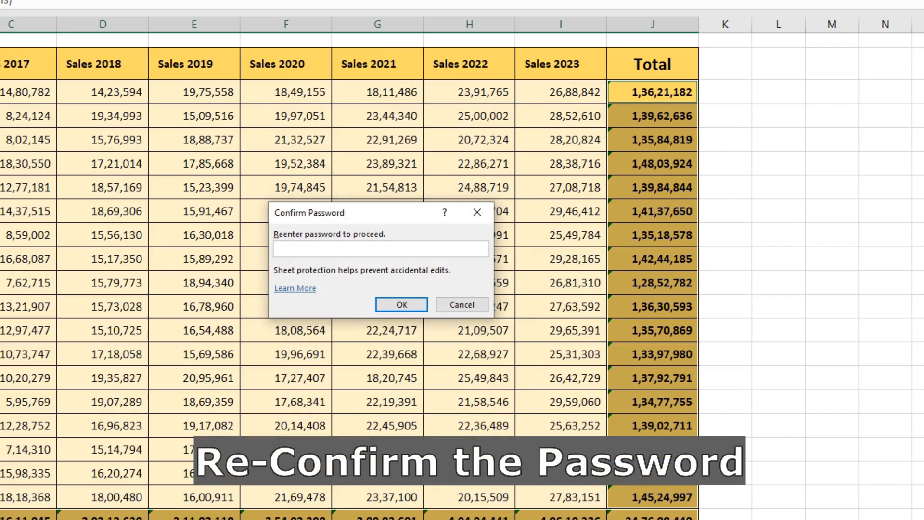
pyautogui.write('••••••')
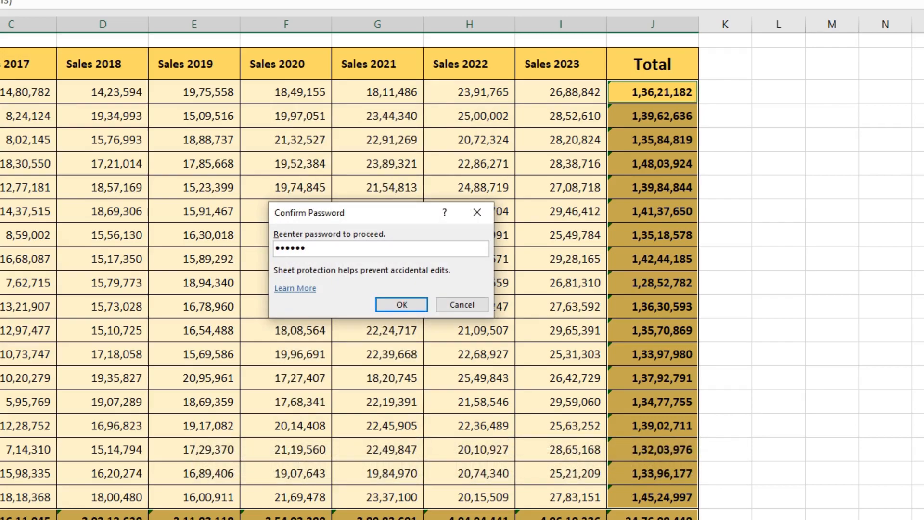
pyautogui.press('Return')
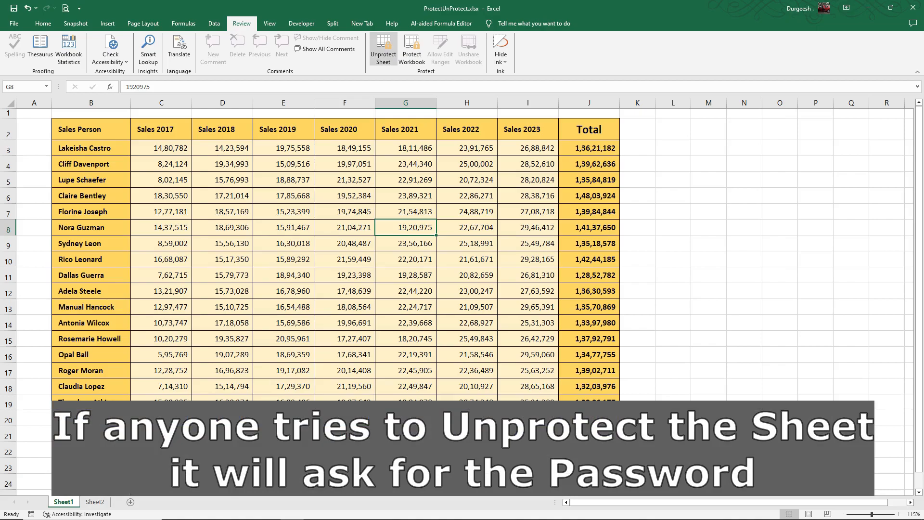
# - Unprotect the password-protected sheet by entering the sheet password
pyautogui.click(383, 48)
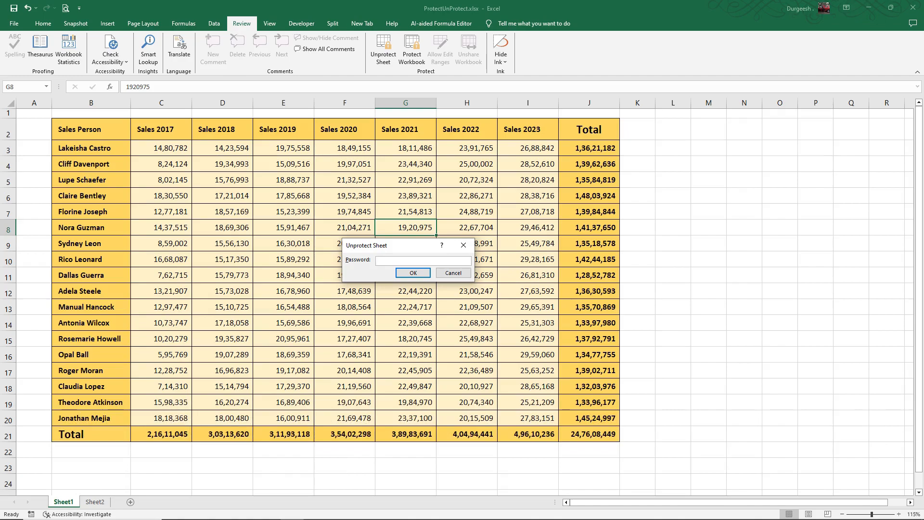
pyautogui.write('•••')
pyautogui.press('Return')
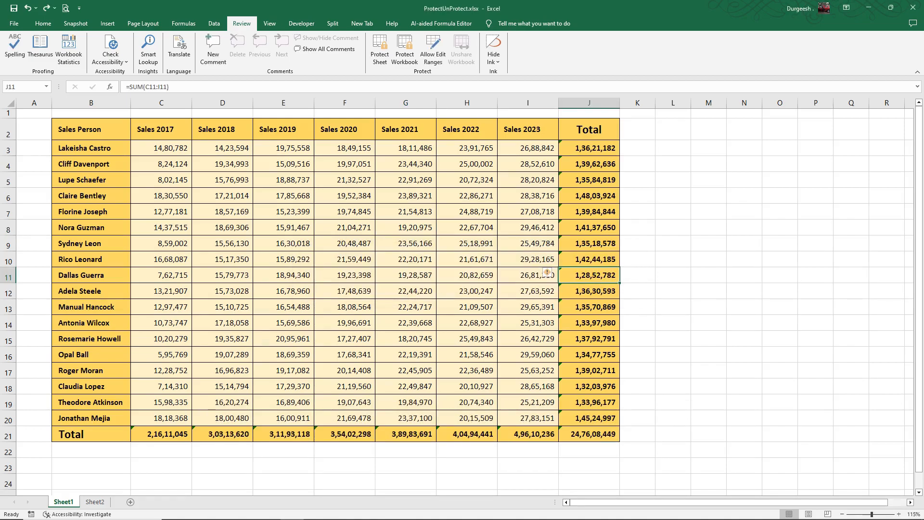
# - View the workbook structure protection options and close them without applying any protection
pyautogui.click(222, 196)
pyautogui.click(383, 49)
pyautogui.click(405, 228)
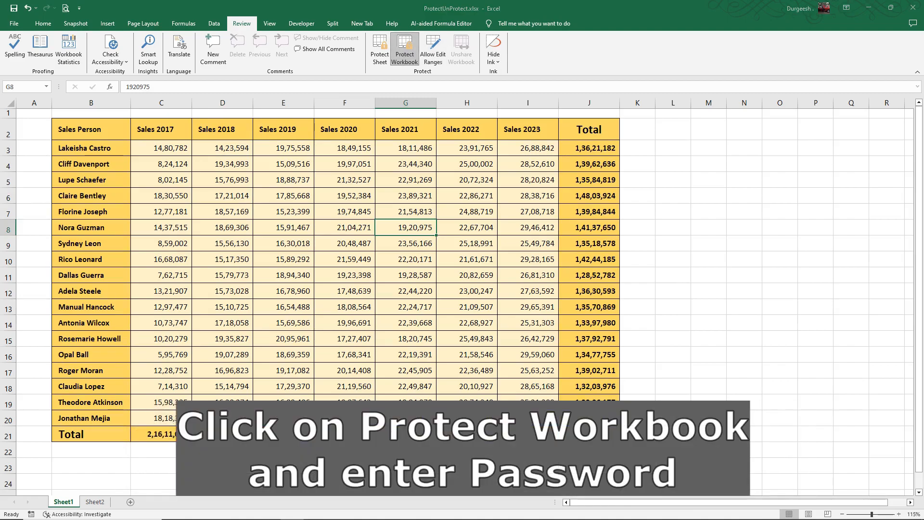
pyautogui.click(404, 48)
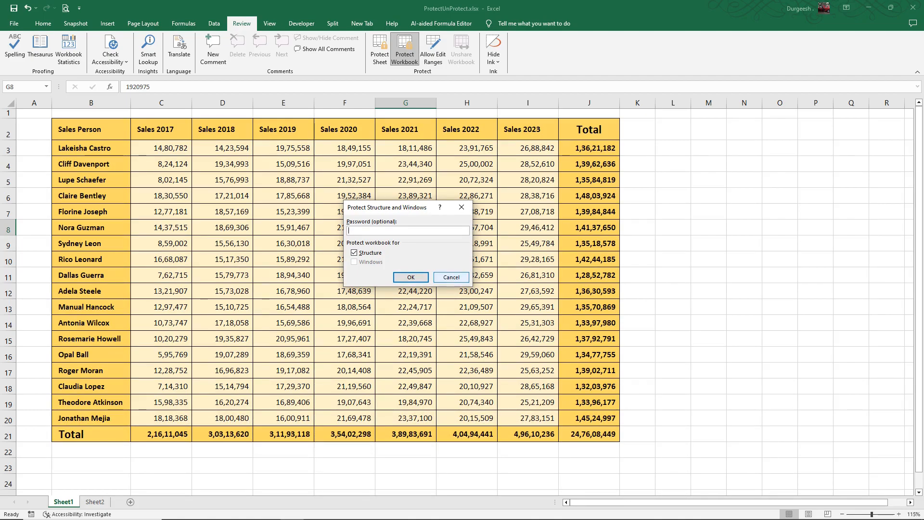
pyautogui.click(452, 277)
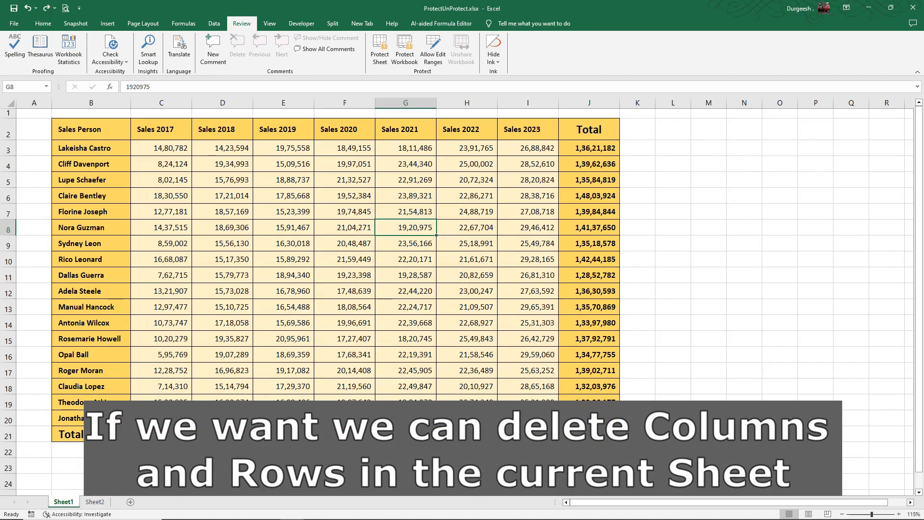
# - Delete the entire Sales 2020 column F from the sheet
pyautogui.click(344, 103)
pyautogui.rightClick(354, 104)
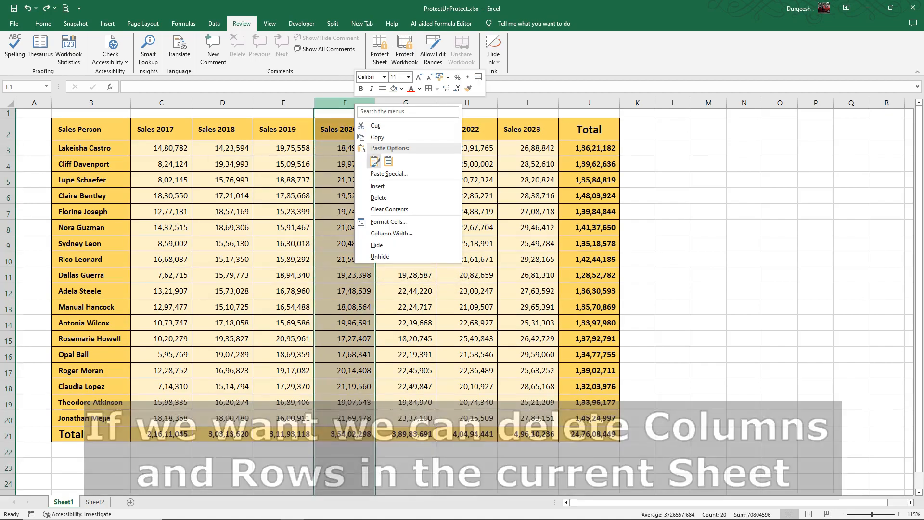
pyautogui.click(378, 198)
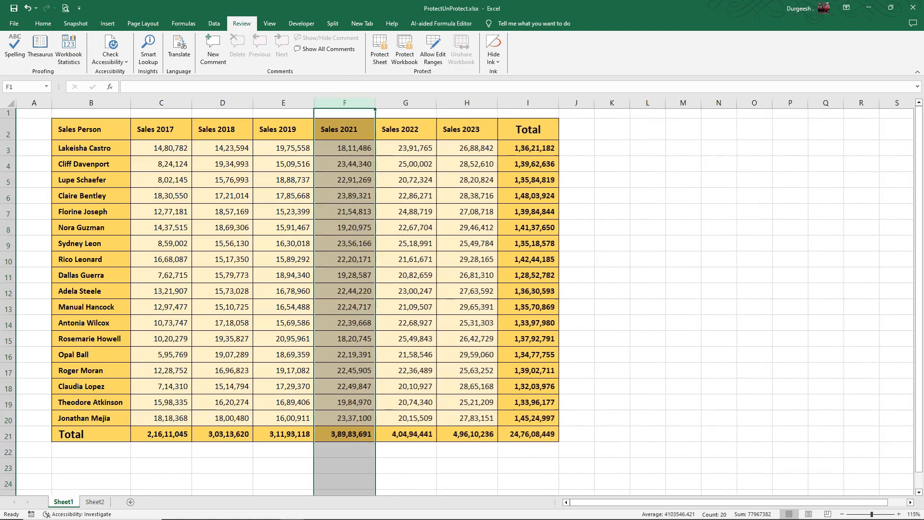
# - Delete the entire Sales 2022 column G from the sheet
pyautogui.click(406, 103)
pyautogui.rightClick(400, 103)
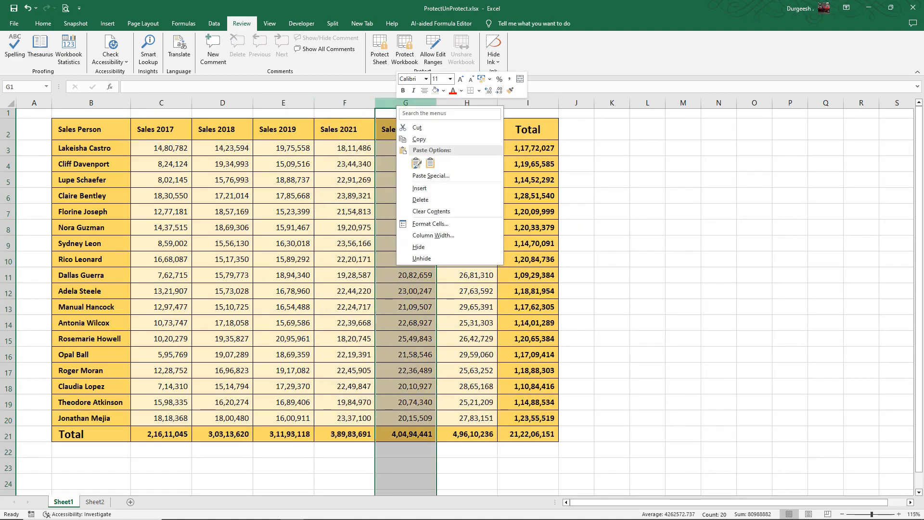
pyautogui.click(423, 200)
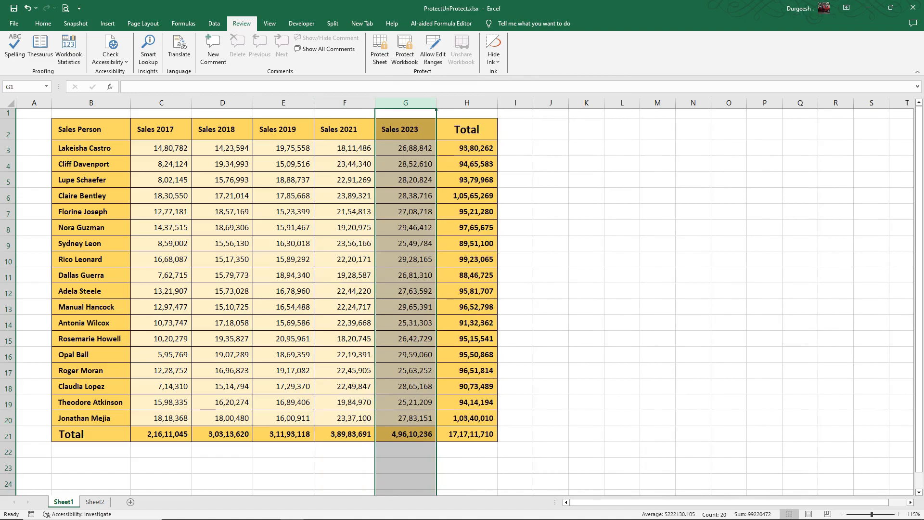
# - Undo the deletions of the Sales 2022 and Sales 2020 columns
pyautogui.hotkey('ctrl', 'z')
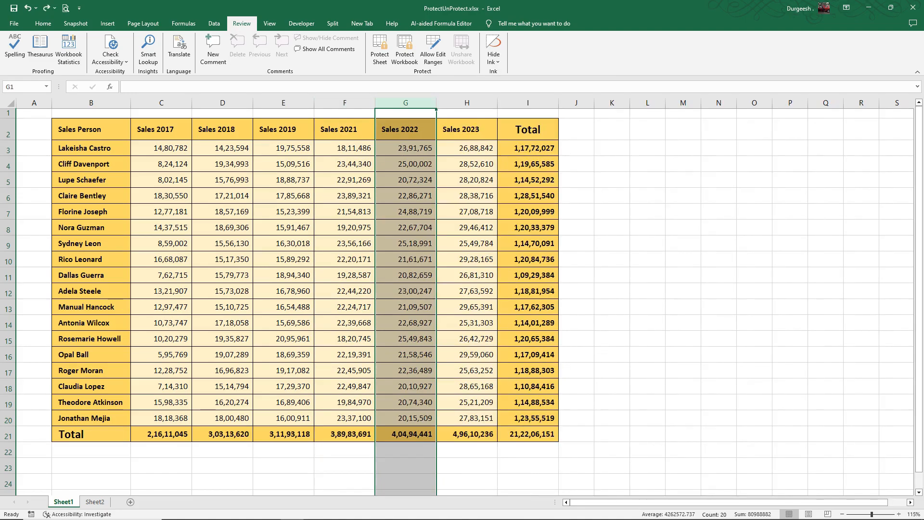
pyautogui.hotkey('ctrl', 'z')
pyautogui.click(222, 228)
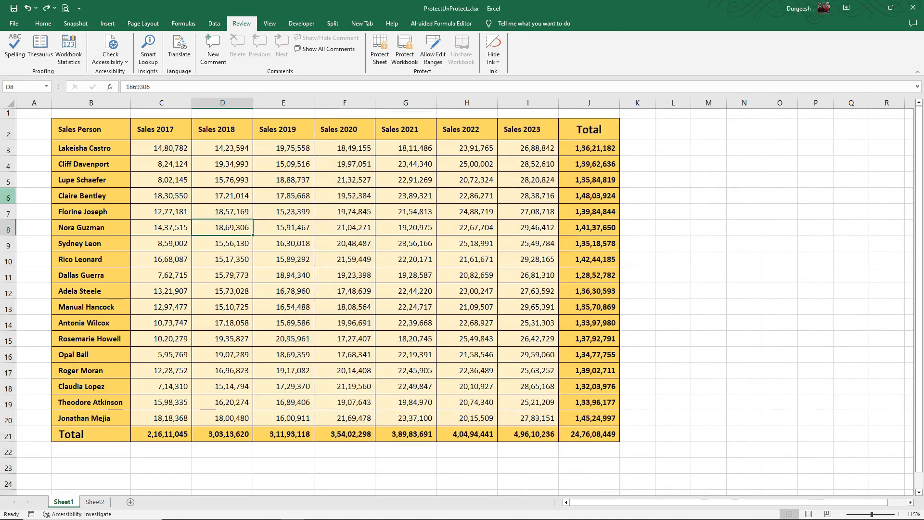
# - Delete entire row 6 from the sales table, and also delete the row that takes its place
pyautogui.click(8, 197)
pyautogui.rightClick(9, 197)
pyautogui.click(29, 291)
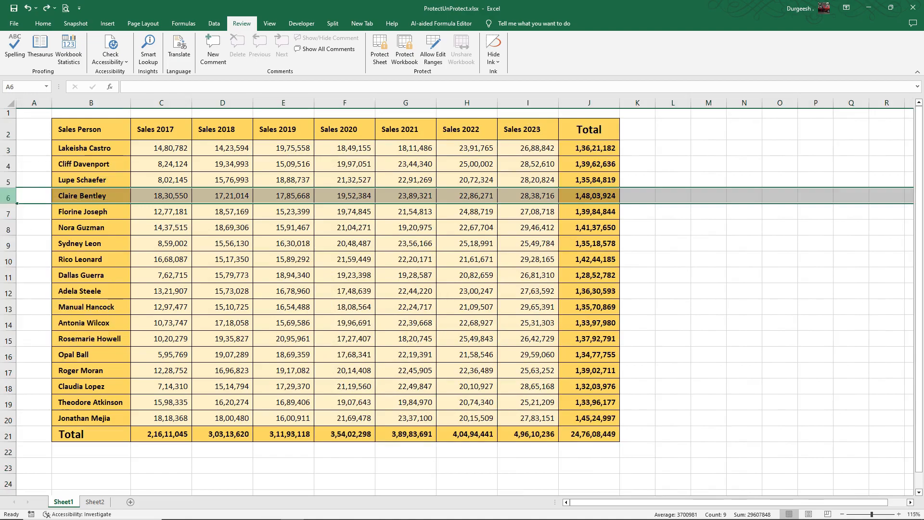
pyautogui.rightClick(12, 195)
pyautogui.click(36, 288)
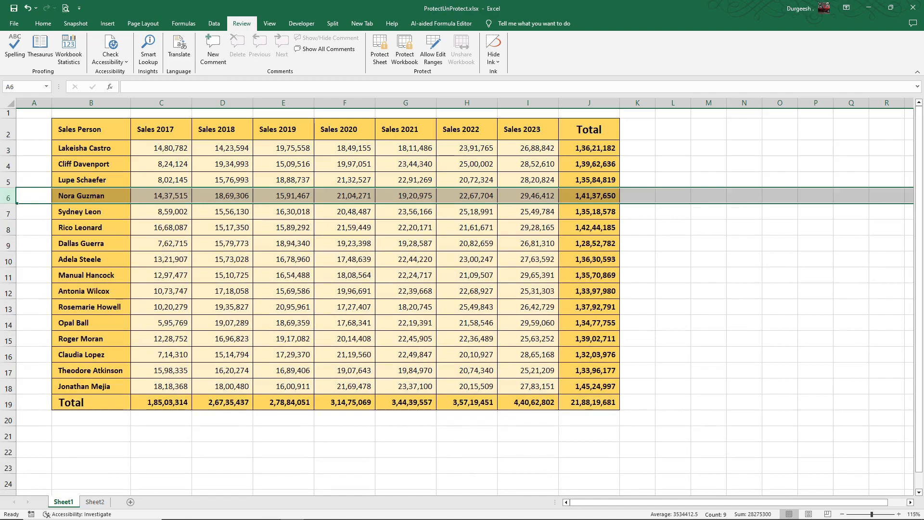
# - Undo both row deletions in the sales table
pyautogui.hotkey('ctrl', 'z')
pyautogui.hotkey('ctrl', 'z')
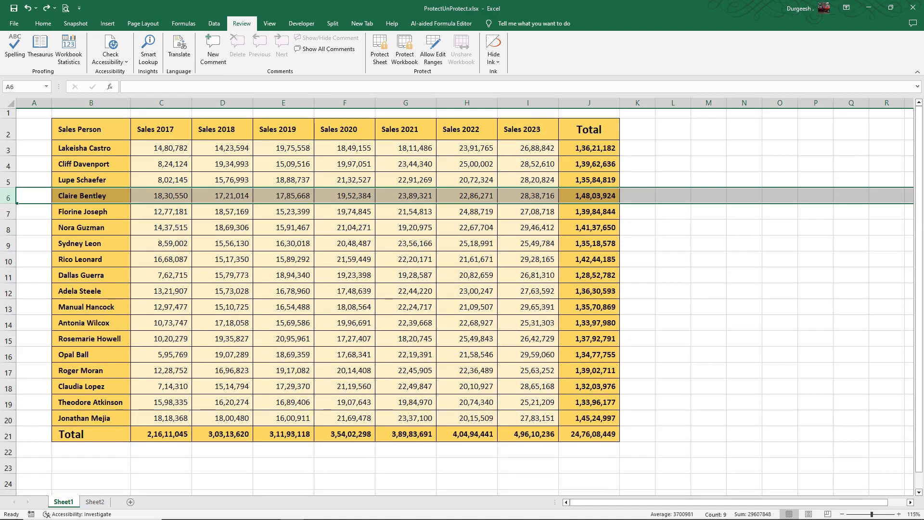
pyautogui.click(284, 275)
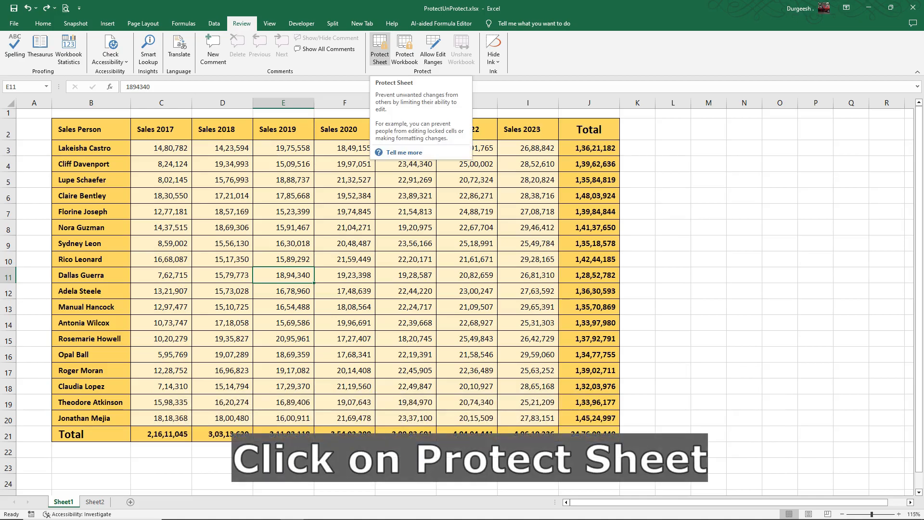
# - Protect the sheet without a password, allowing selection of locked and unlocked cells plus Delete columns and Delete rows
pyautogui.click(380, 51)
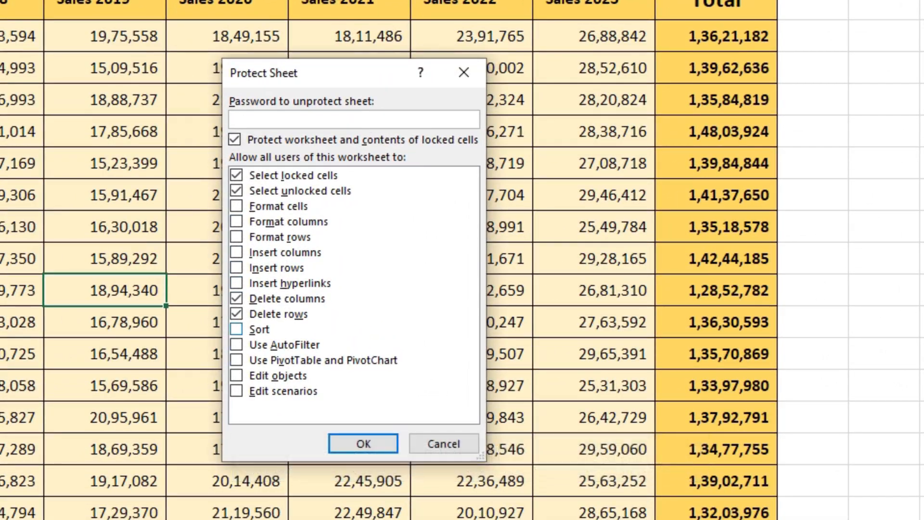
pyautogui.click(235, 299)
pyautogui.click(236, 314)
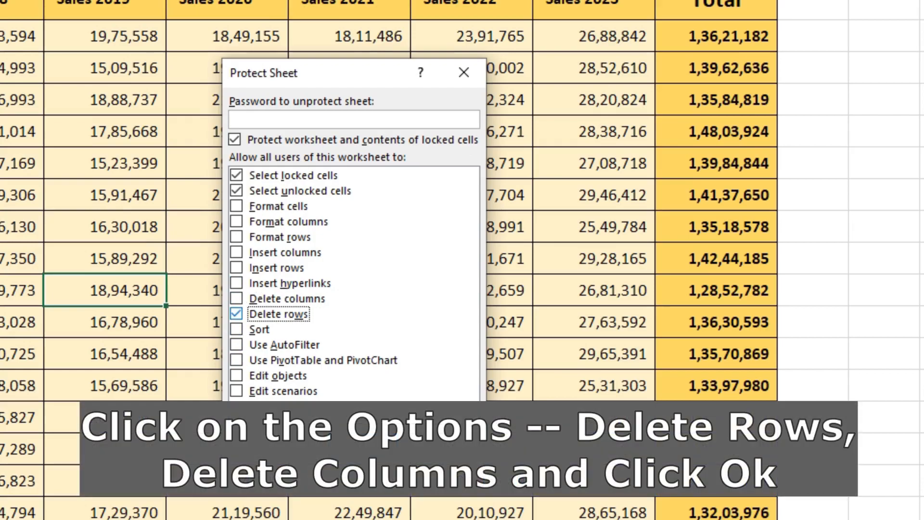
pyautogui.click(236, 298)
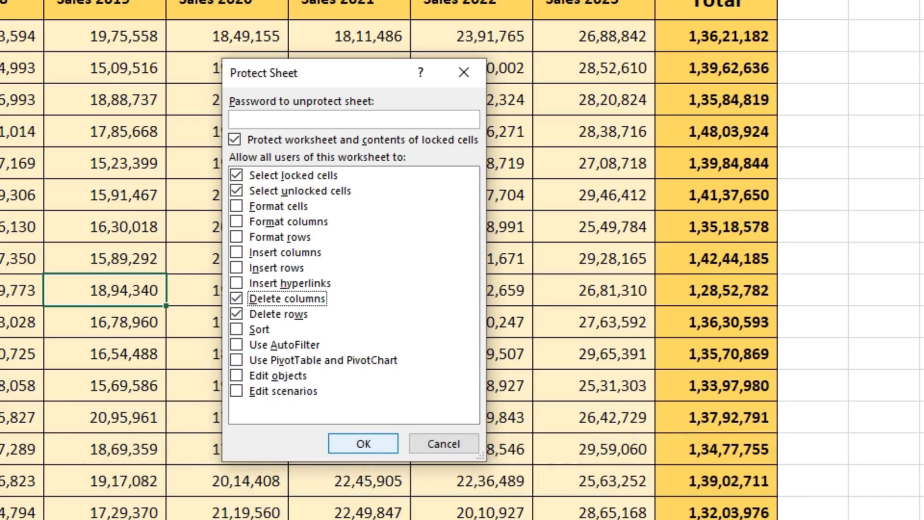
pyautogui.click(363, 443)
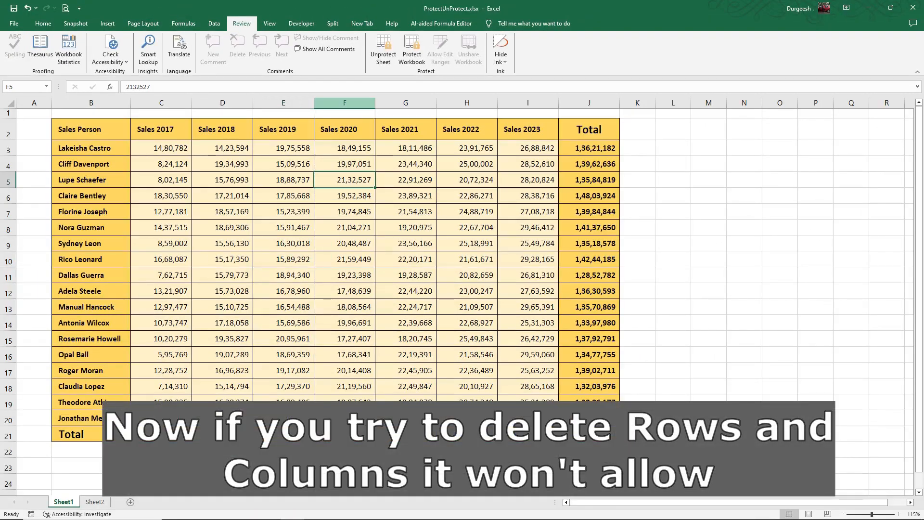
# - Try to delete the entire Sales 2020 column F on the protected sheet
pyautogui.click(345, 102)
pyautogui.rightClick(348, 103)
pyautogui.click(373, 194)
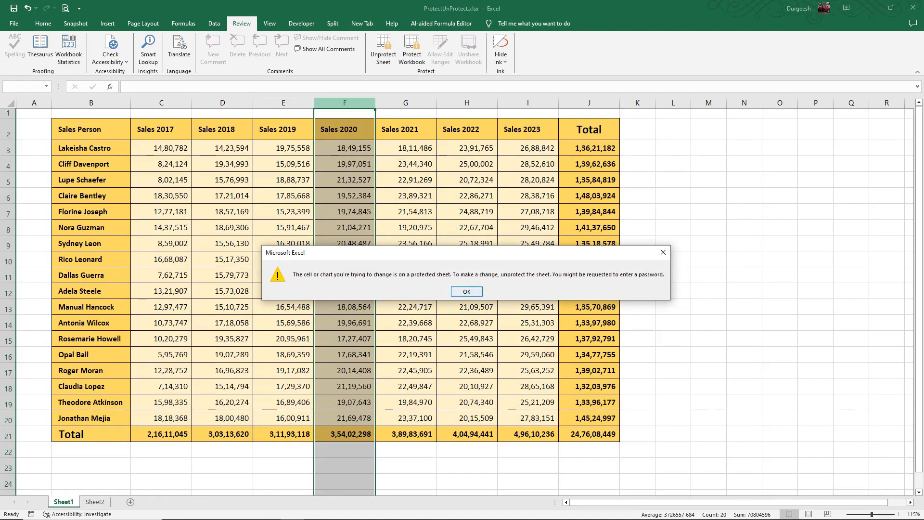
pyautogui.click(467, 291)
pyautogui.click(222, 244)
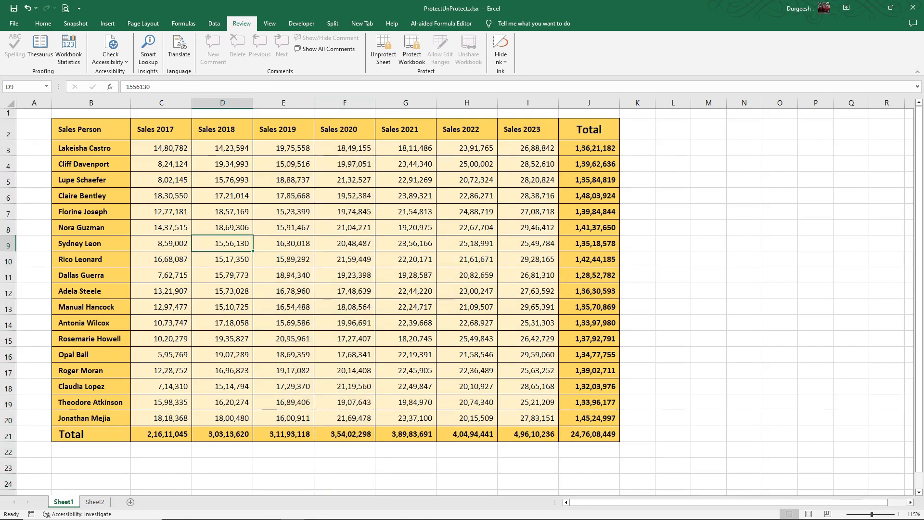
# - Try to delete entire row 7 on the protected sheet
pyautogui.click(8, 214)
pyautogui.rightClick(8, 213)
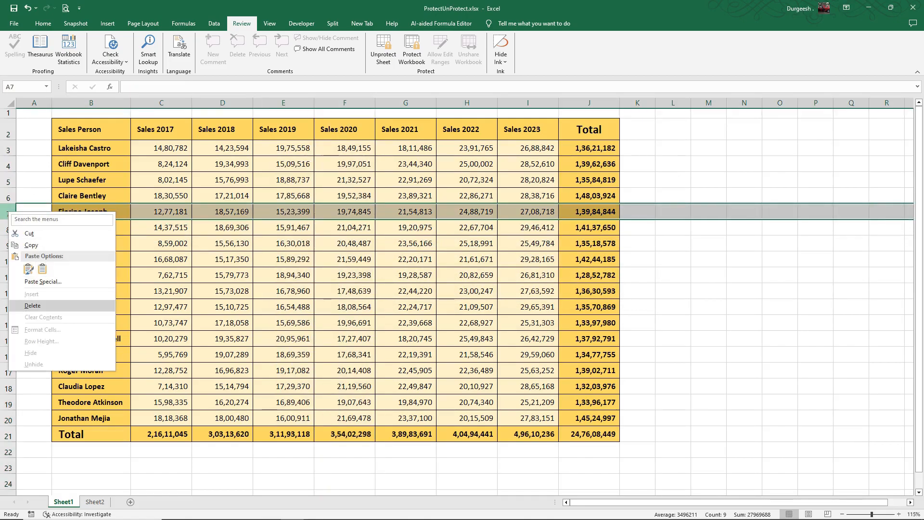
pyautogui.click(29, 305)
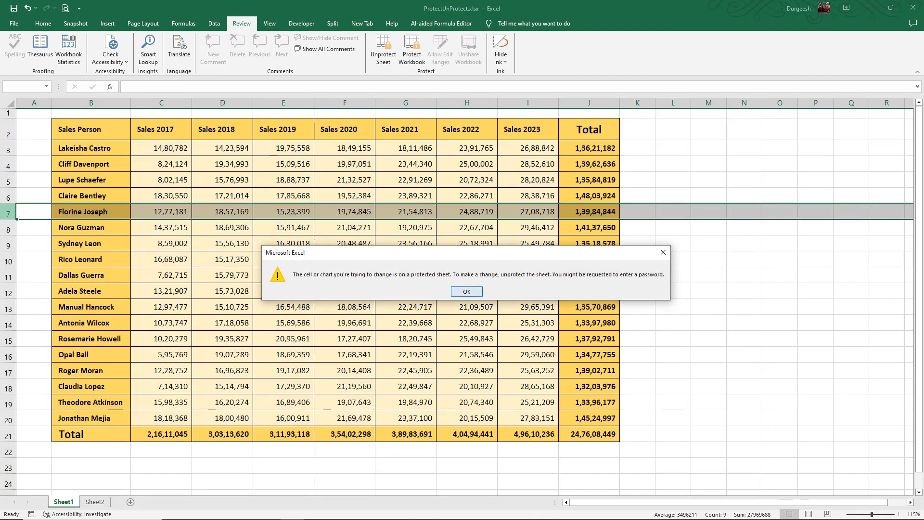
pyautogui.press('Return')
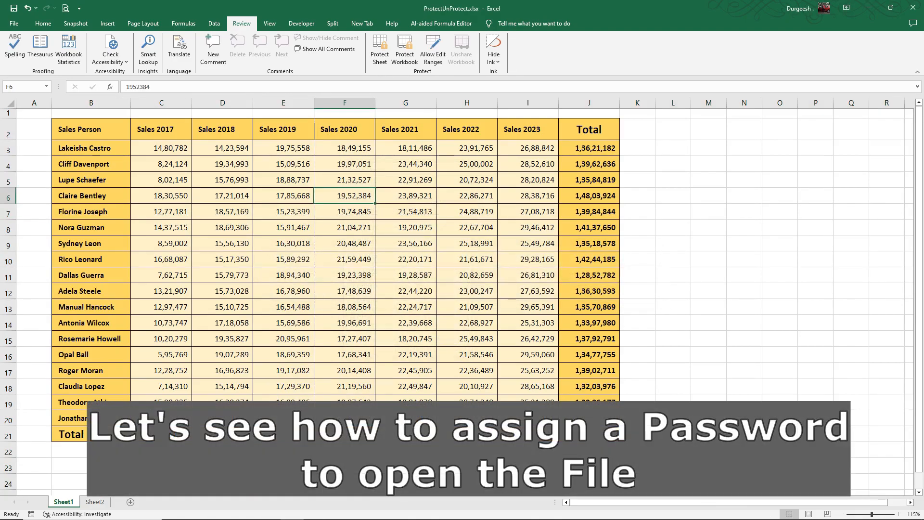
# - Start saving the workbook as a new file and open the General Options for the save
pyautogui.click(406, 259)
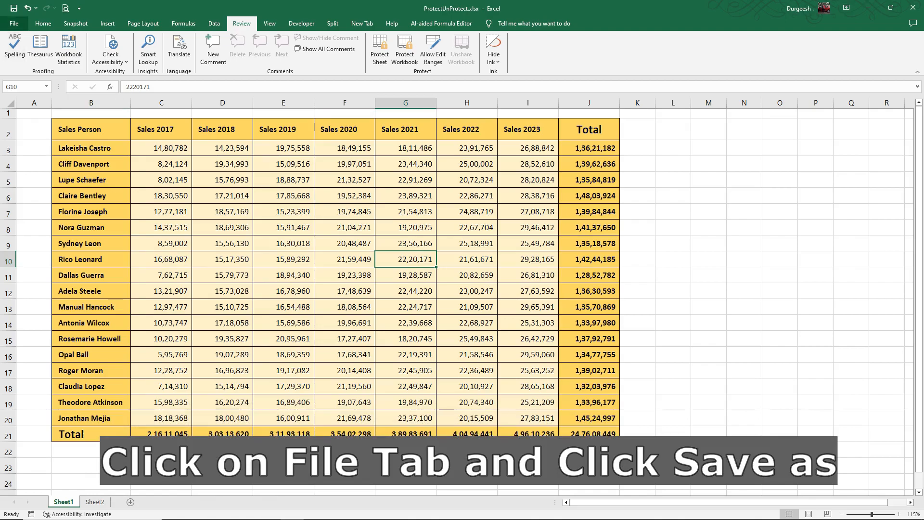
pyautogui.click(14, 24)
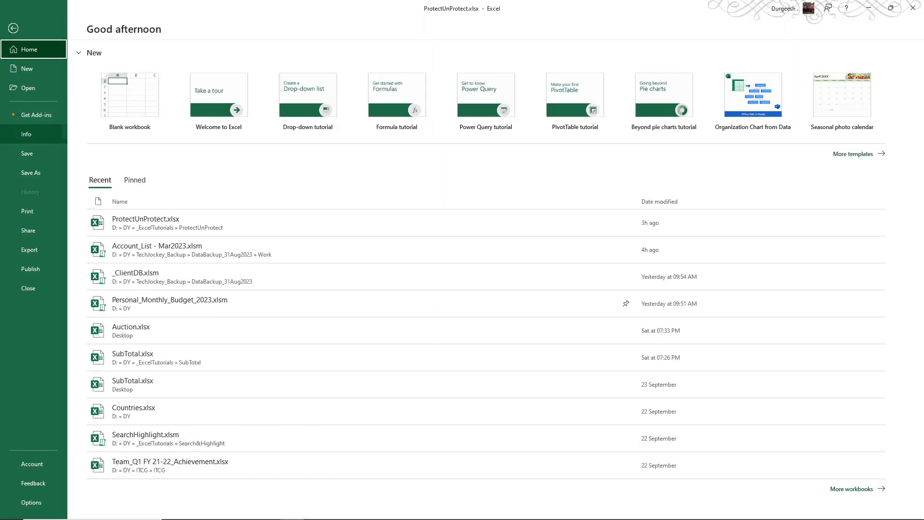
pyautogui.click(31, 172)
pyautogui.click(124, 178)
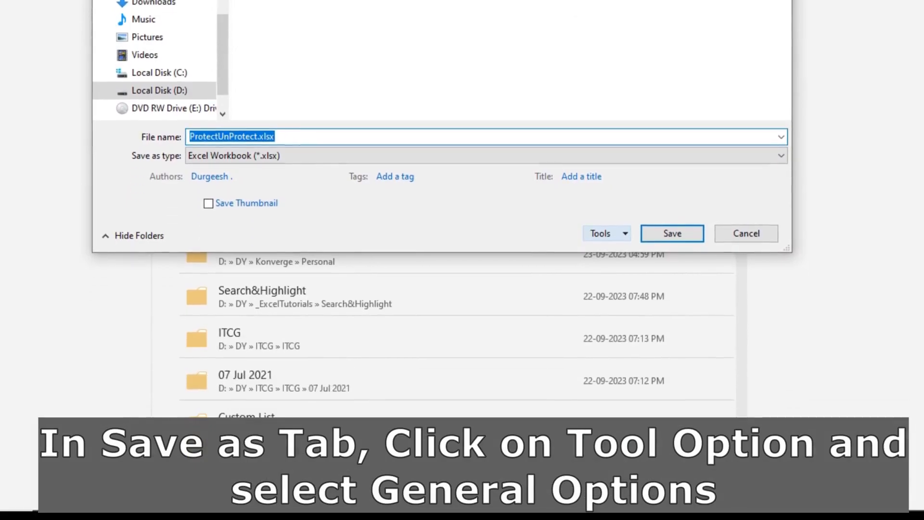
pyautogui.click(605, 233)
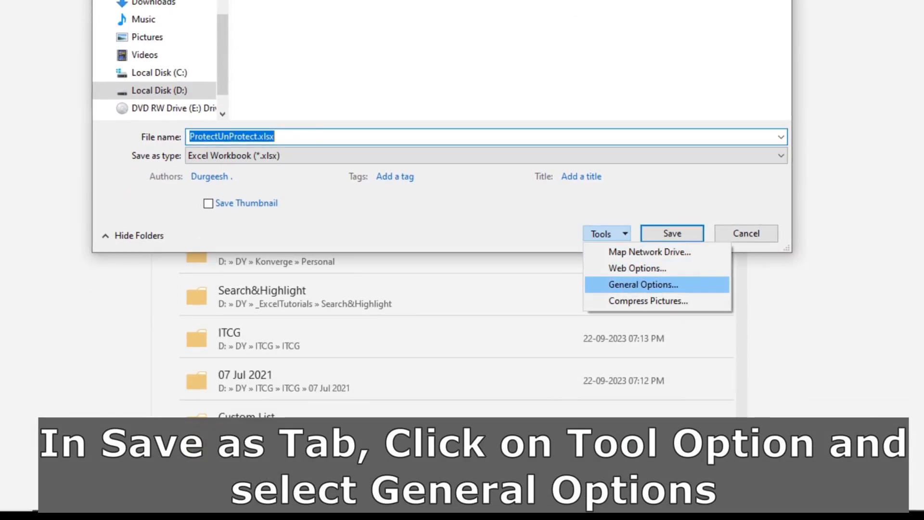
pyautogui.click(642, 285)
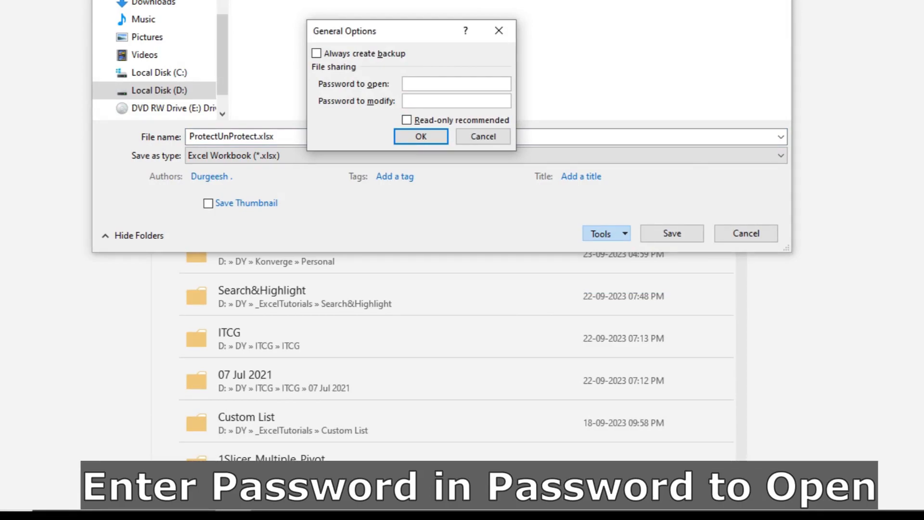
# - Enter and confirm a password to open the file, and save the workbook as ProtectUnProtect1.xlsx
pyautogui.write('••••••')
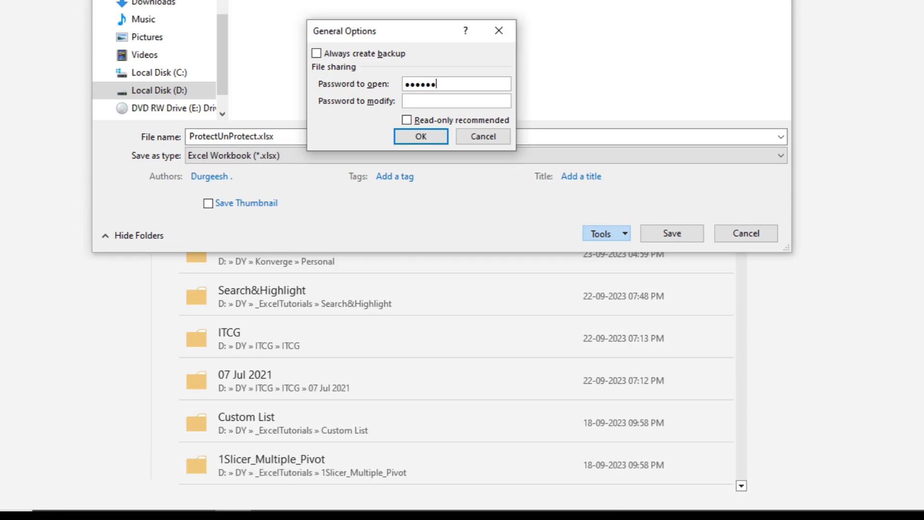
pyautogui.press('Return')
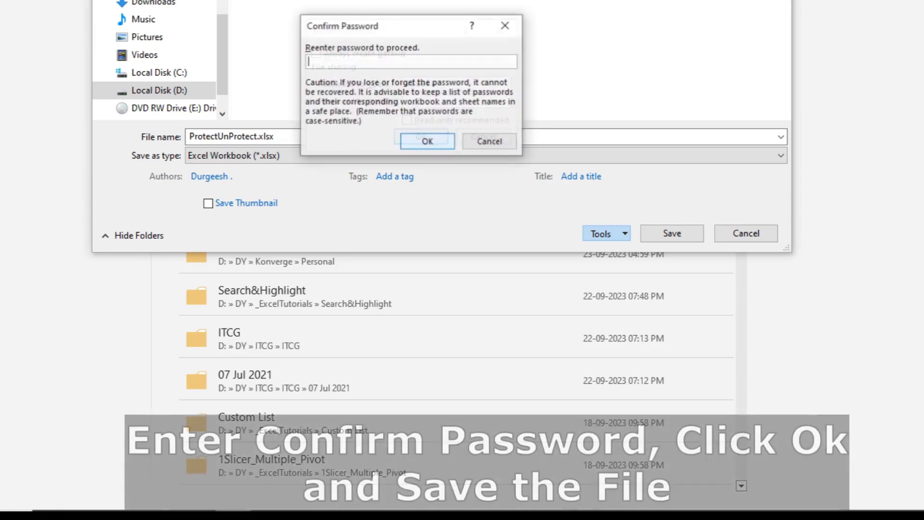
pyautogui.write('••••••')
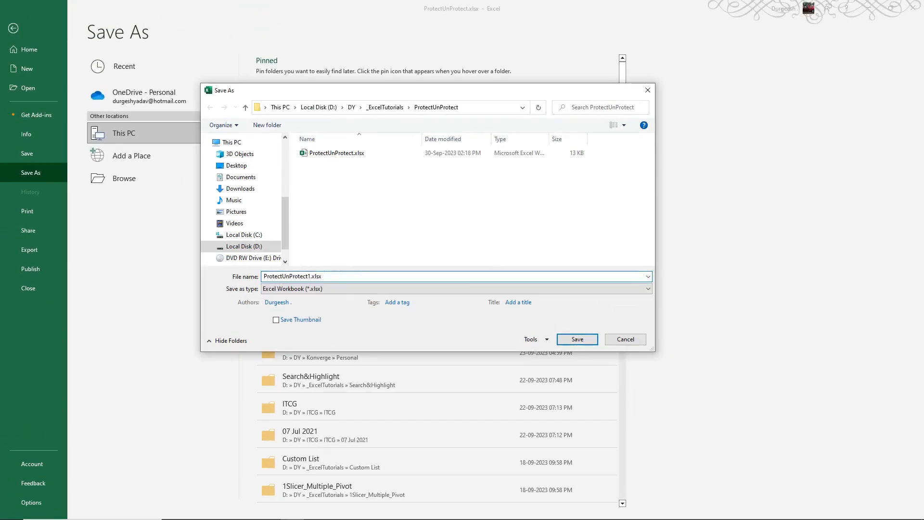
pyautogui.press('Return')
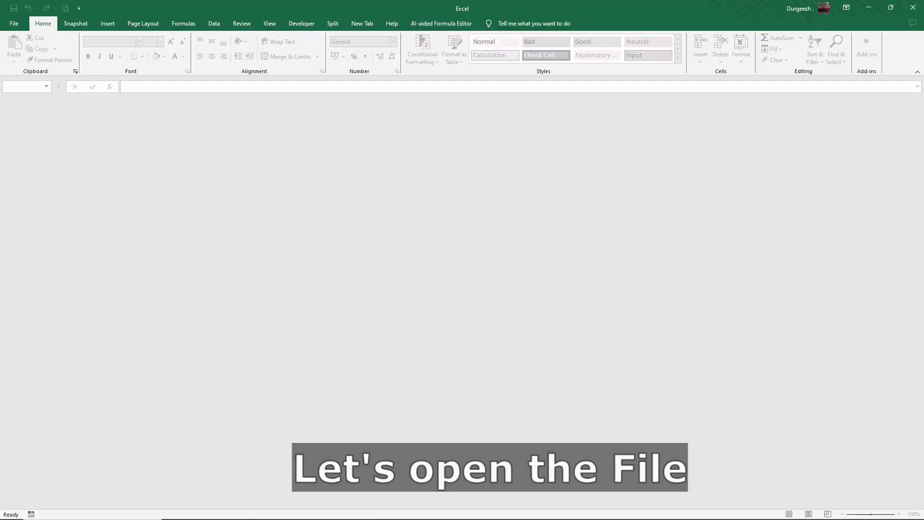
# - Try to open ProtectUnProtect1.xlsx with an incorrect password in the password field
pyautogui.hotkey('ctrl', 'o')
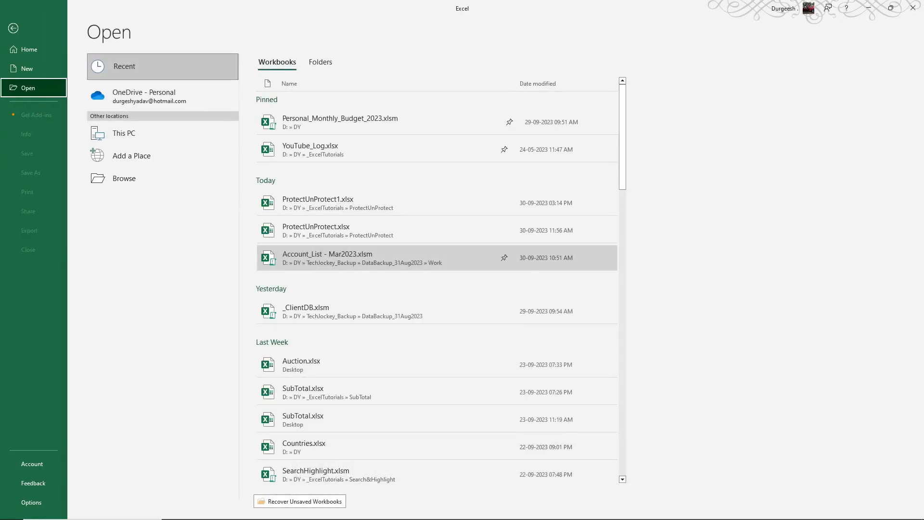
pyautogui.press('Return')
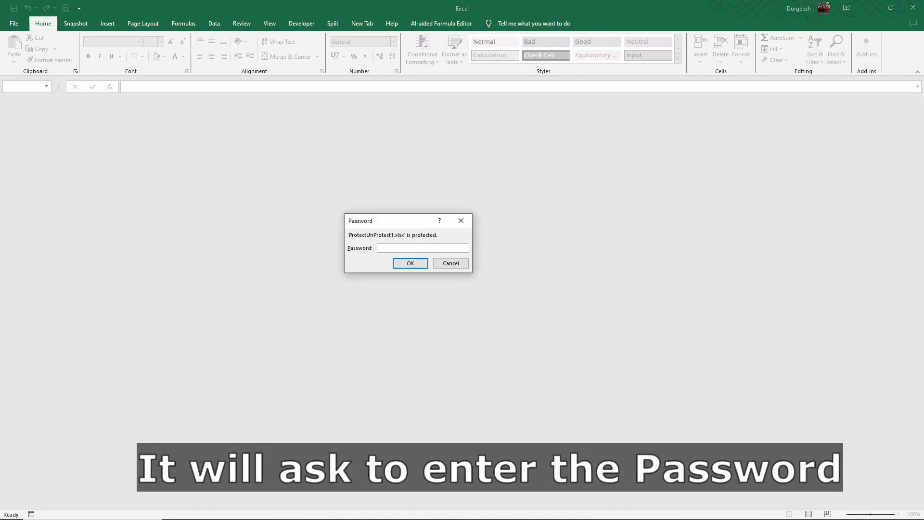
pyautogui.write('12')
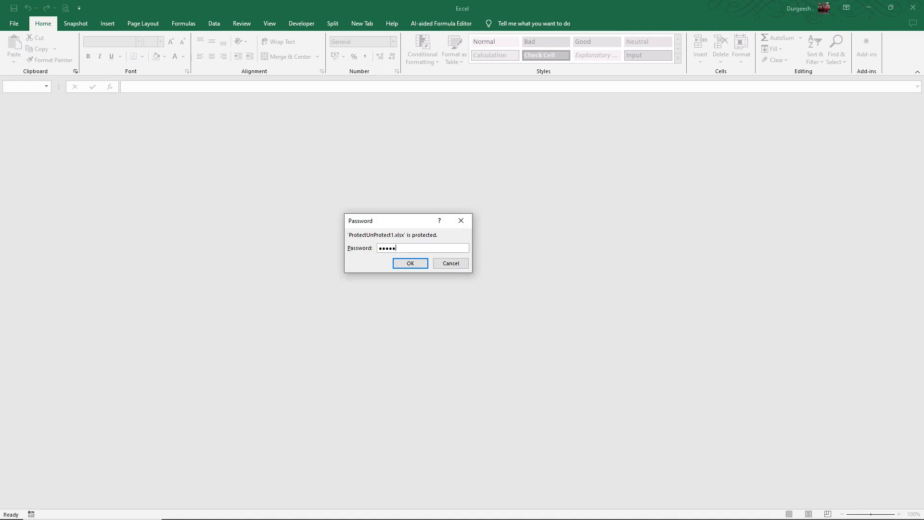
pyautogui.press('Return')
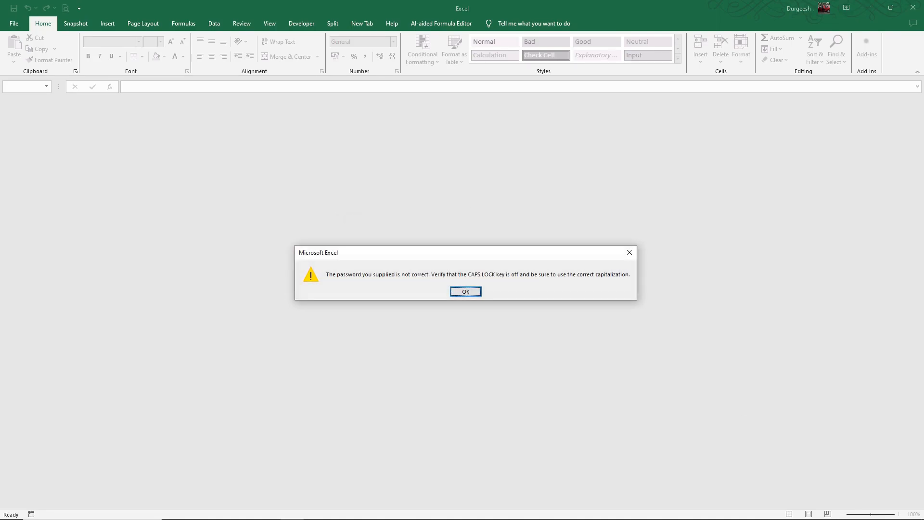
pyautogui.press('Return')
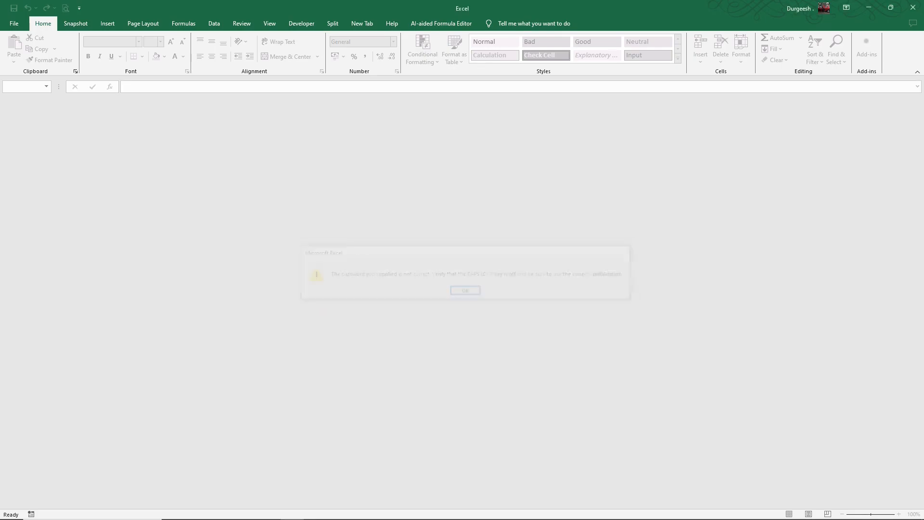
# - Open the recent workbook ProtectUnProtect1.xlsx by entering its file password, and select a cell in the Sales 2021 column
pyautogui.hotkey('ctrl', 'o')
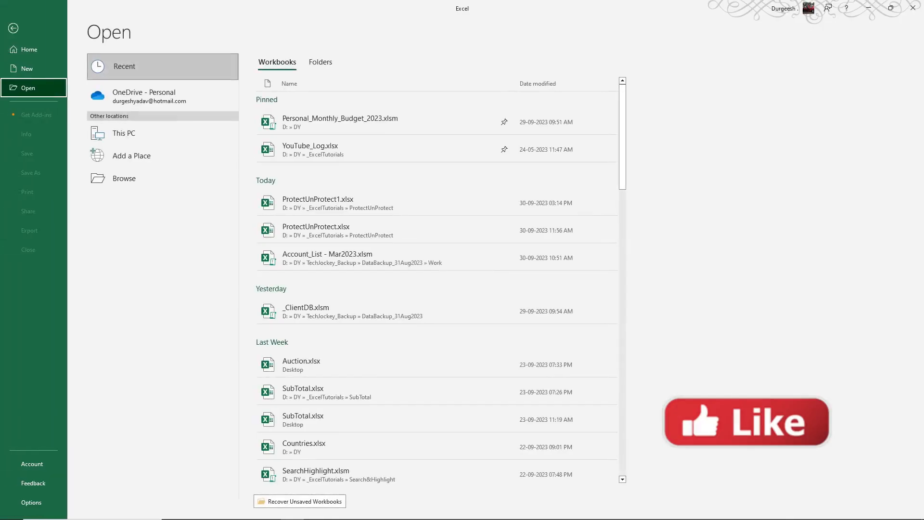
pyautogui.click(385, 202)
pyautogui.write('••••••')
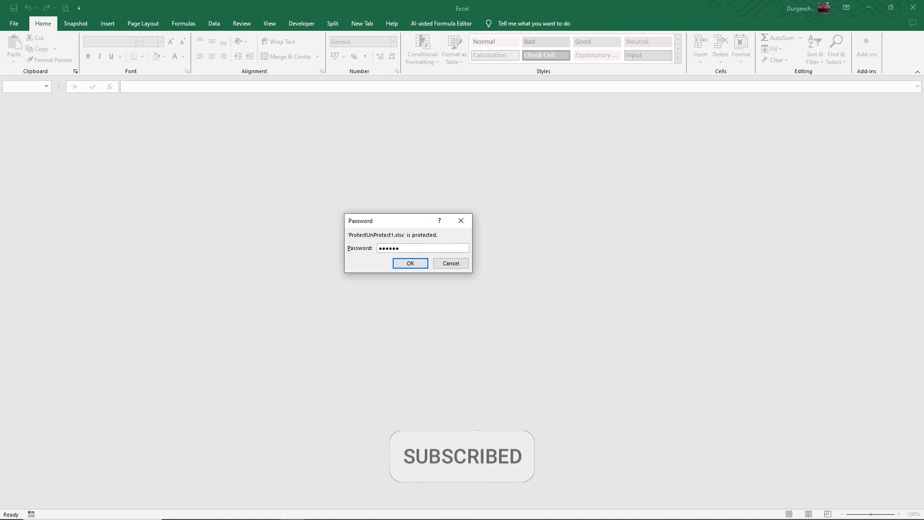
pyautogui.press('Return')
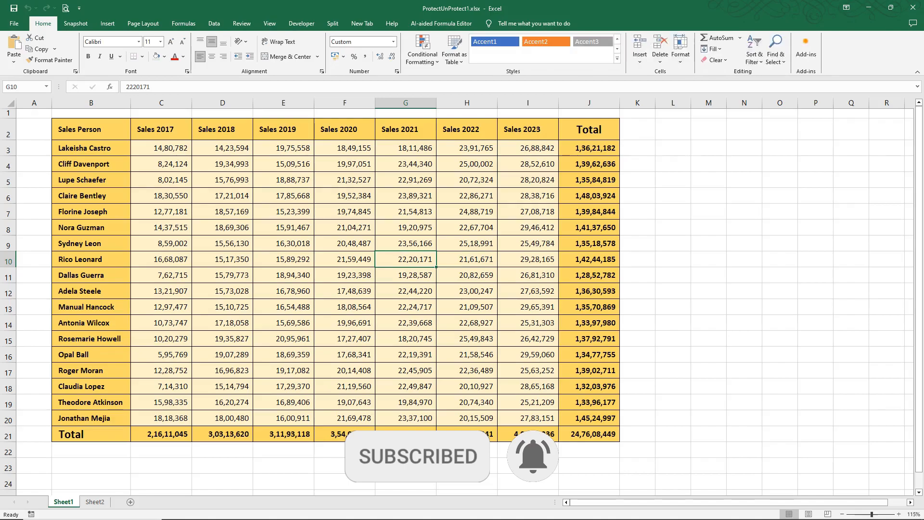
pyautogui.click(406, 212)
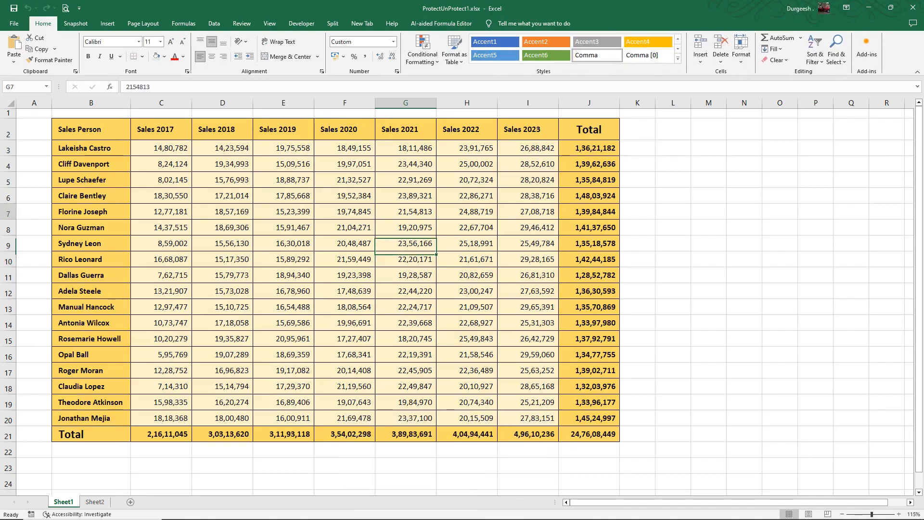